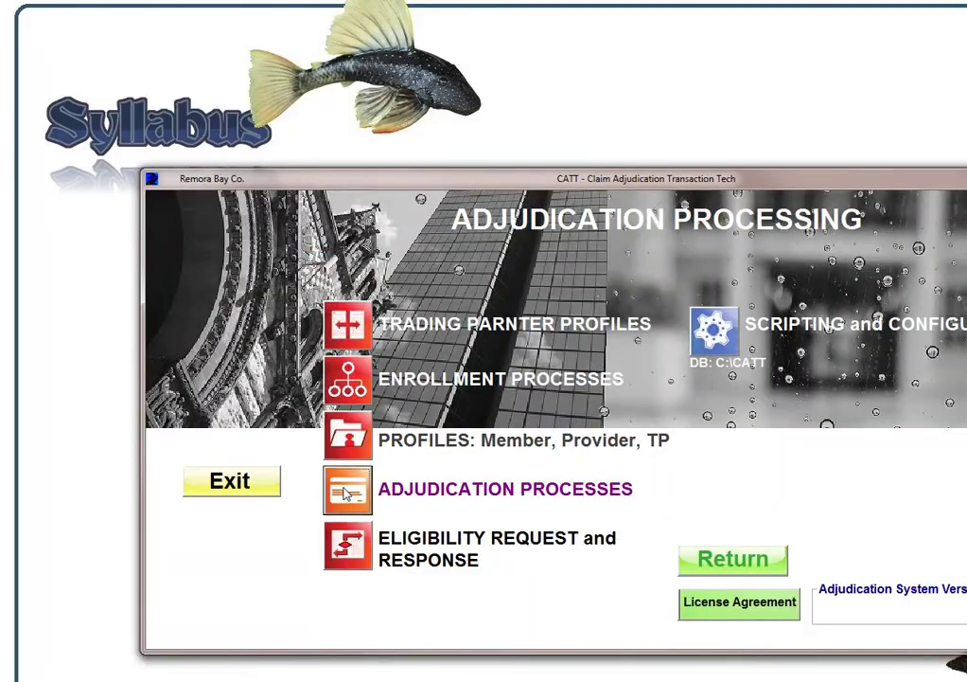
- Open the adjudication processes and import the 837_Imports claims folder by sniffing it through the 837_INST file
left_click(345, 493)
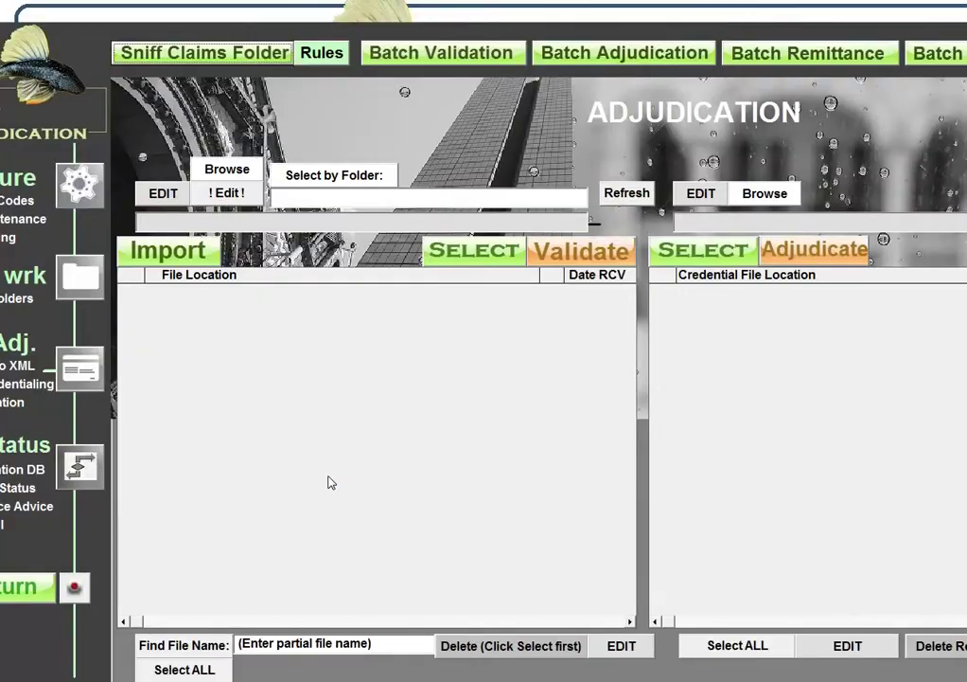
left_click(248, 56)
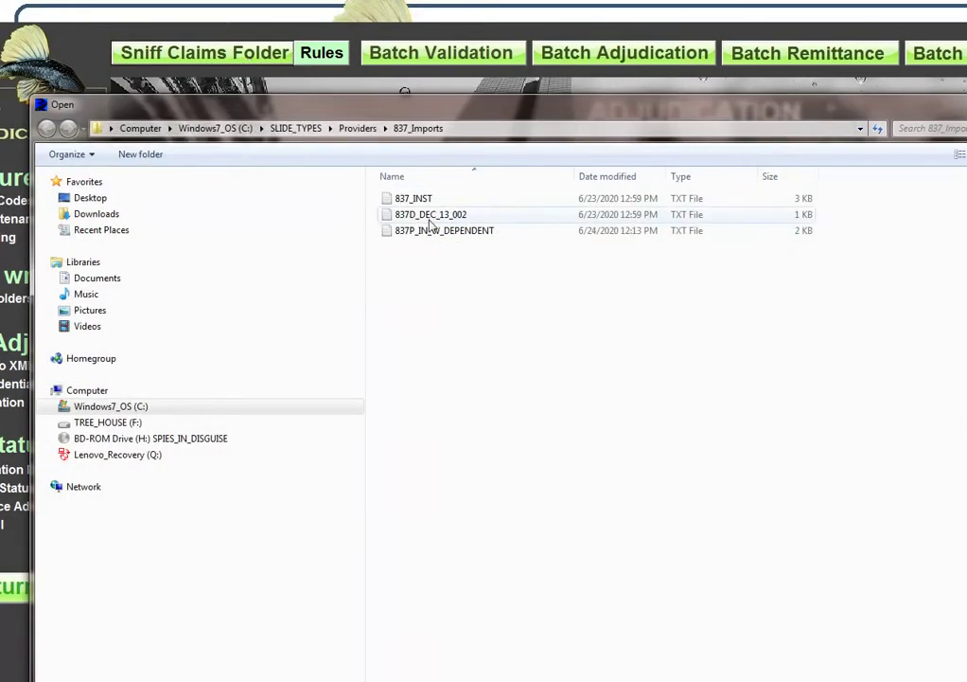
double_click(388, 203)
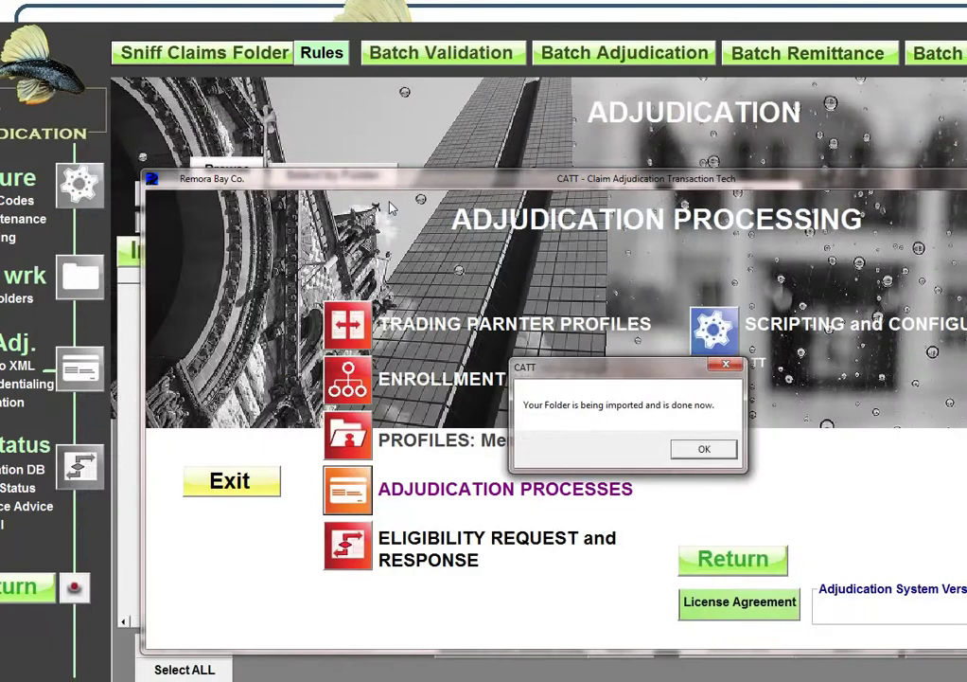
left_click(698, 449)
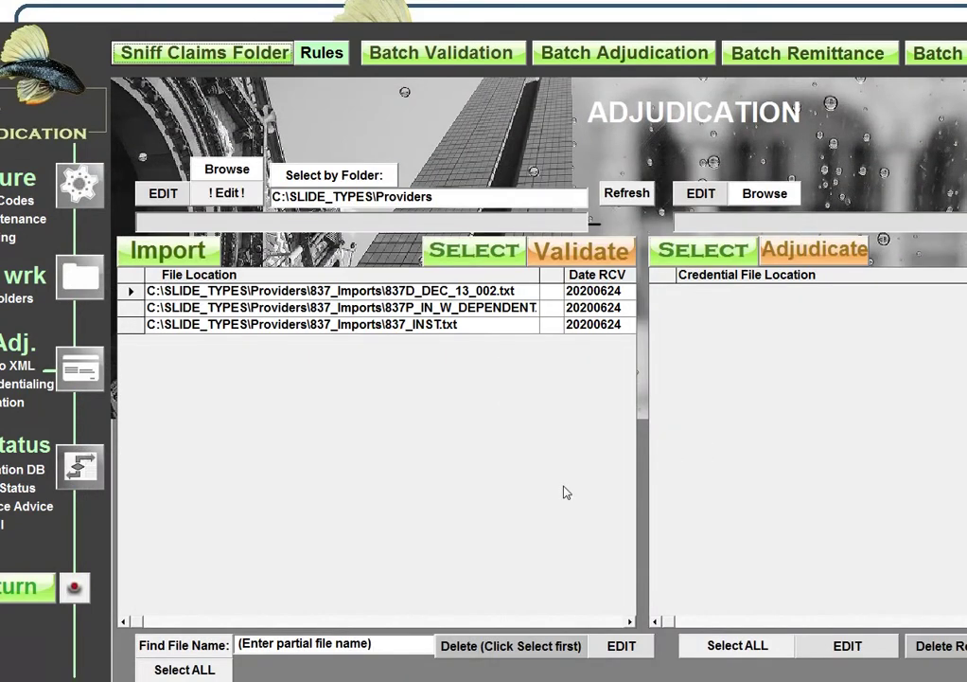
- Run batch validation, batch adjudication and batch remittance on the imported 837 claim files
left_click(497, 55)
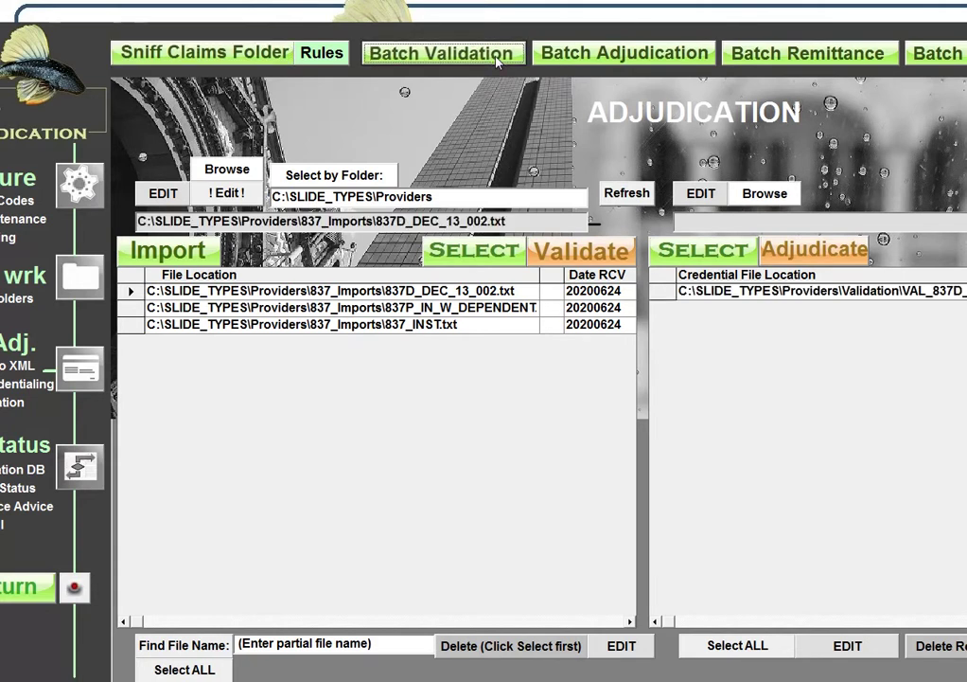
left_click(625, 53)
left_click(808, 52)
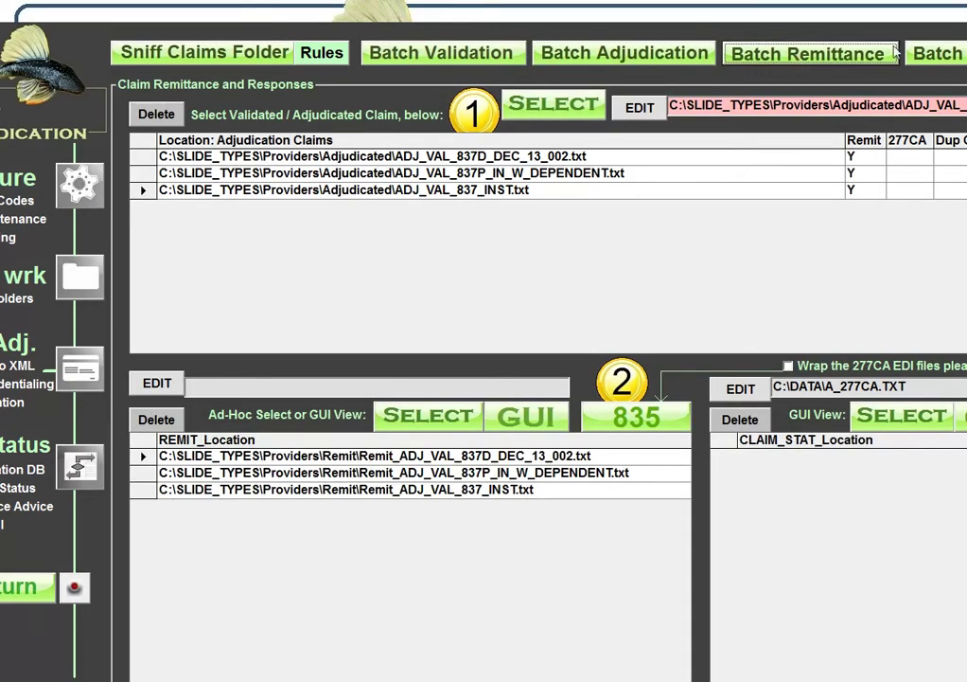
- Return to the adjudication screen and open the imported 837D_DEC_13_002.txt claim in the raw viewer
left_click(94, 376)
left_click(444, 293)
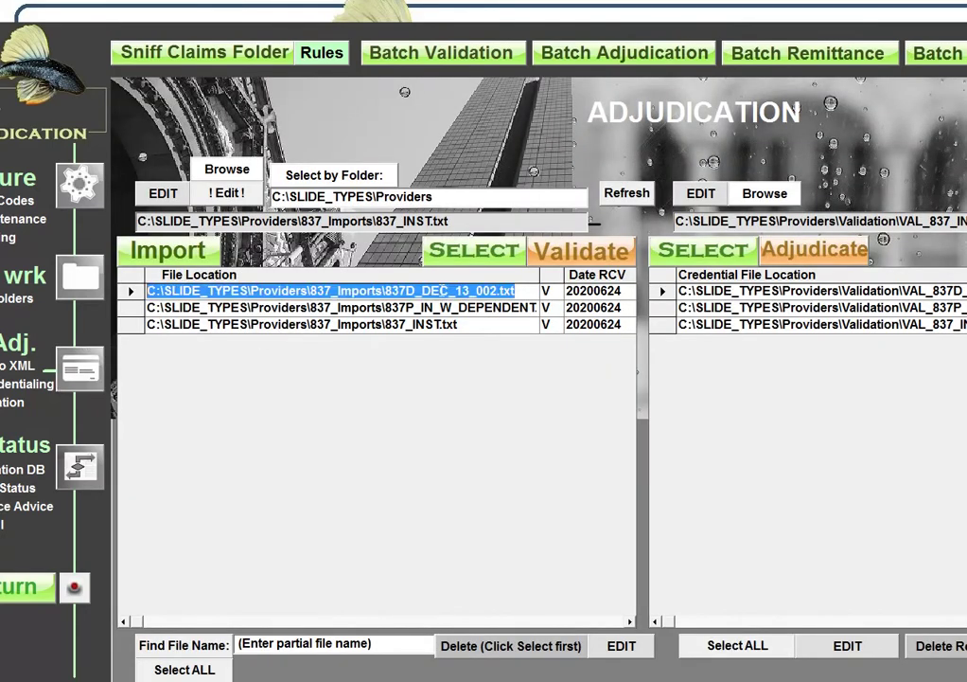
left_click(454, 252)
left_click(227, 194)
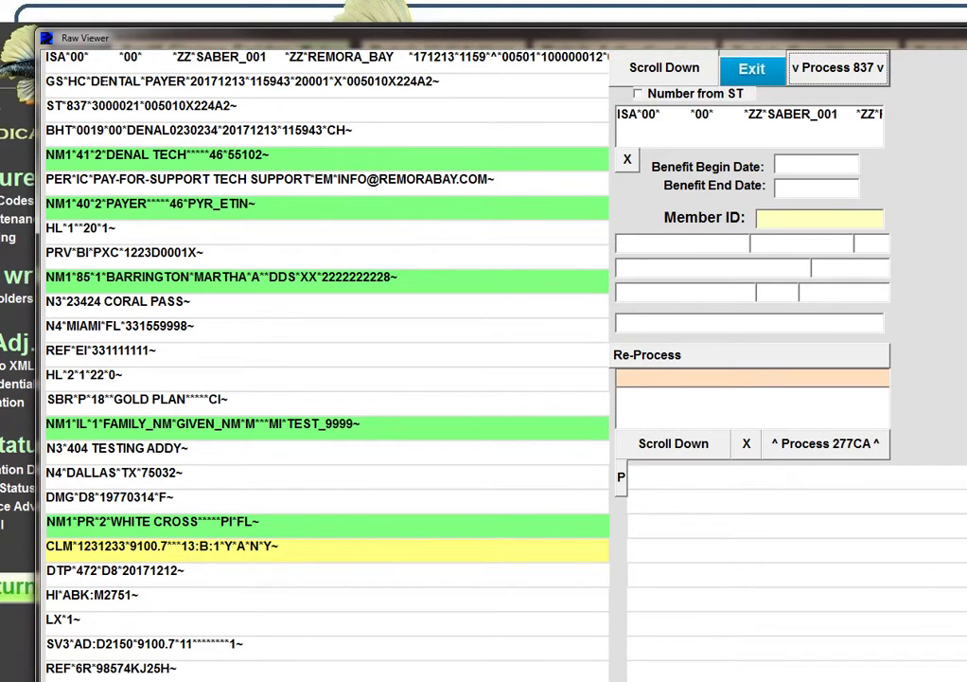
- Highlight the version code 005010X224A2 and its parts in the dental claim's GS and ST segments
left_click_drag(433, 81, 347, 81)
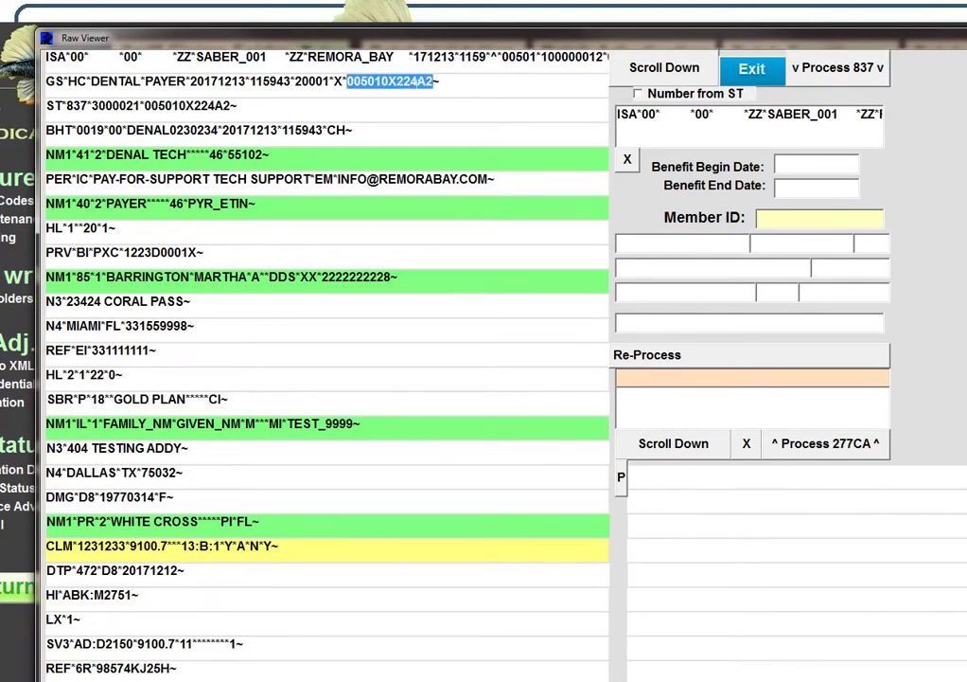
left_click_drag(398, 82, 348, 81)
left_click_drag(396, 81, 418, 81)
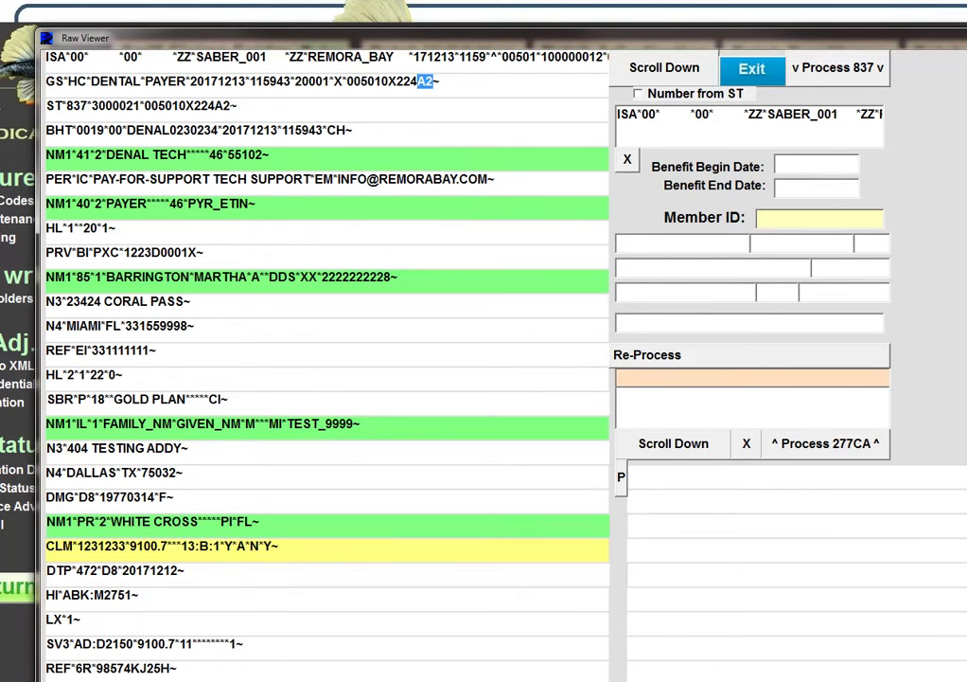
left_click_drag(230, 106, 145, 106)
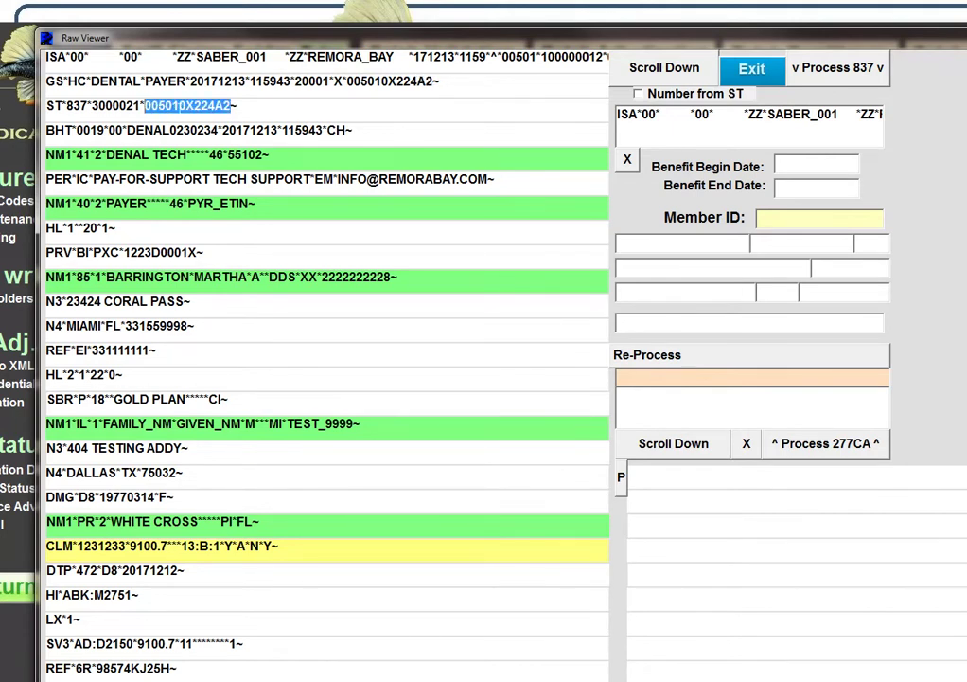
left_click(237, 106)
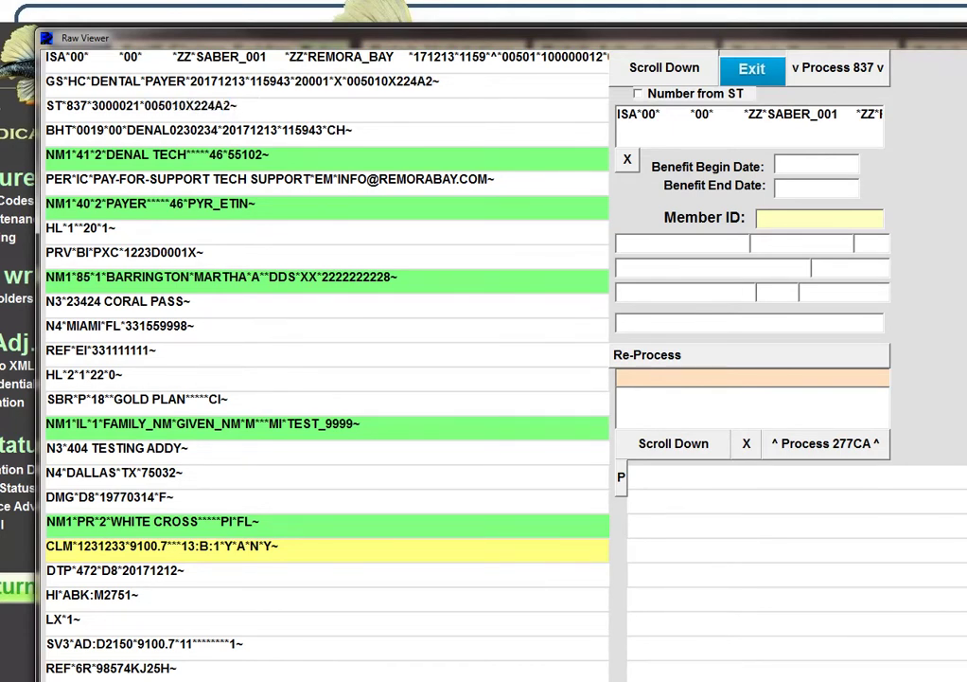
left_click_drag(224, 106, 217, 106)
- Examine the dental claim's LX segment, SV3 identifier and service line charge, and close the raw viewer
left_click(689, 70)
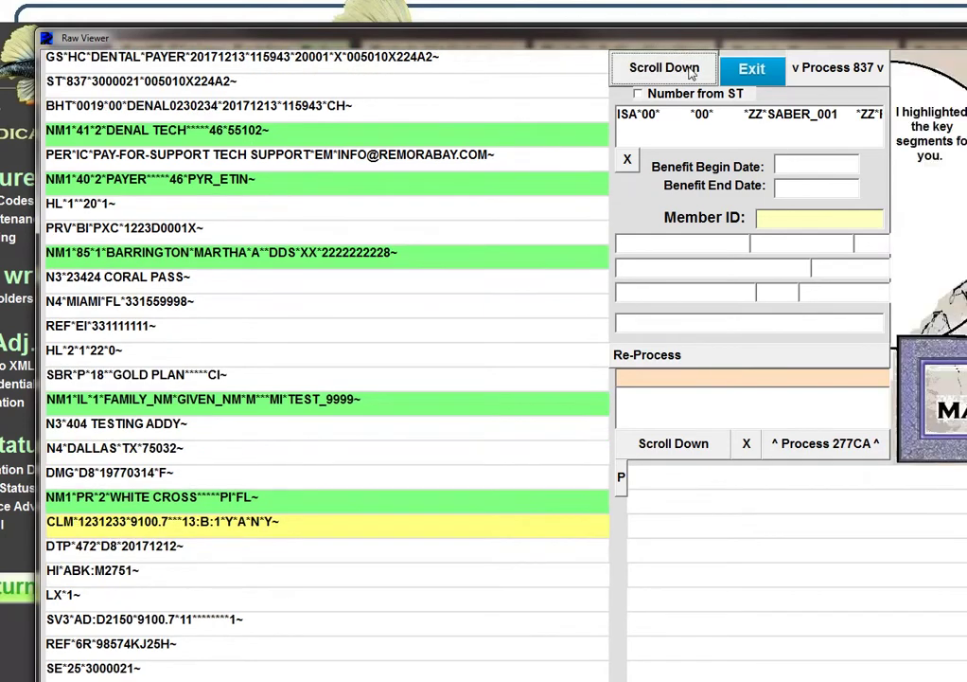
left_click(690, 70)
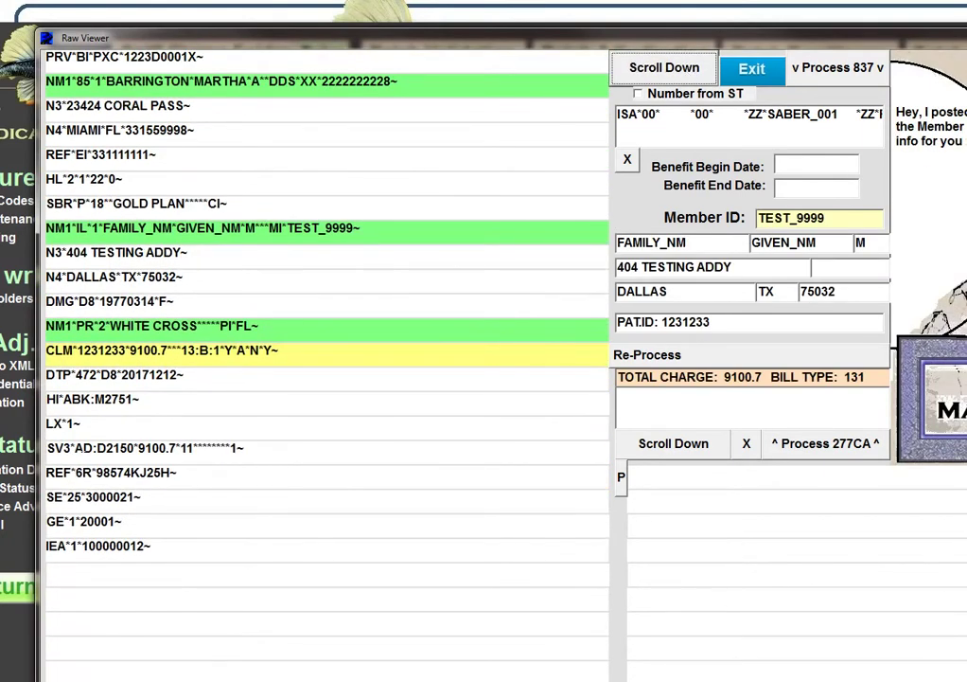
left_click_drag(81, 423, 45, 424)
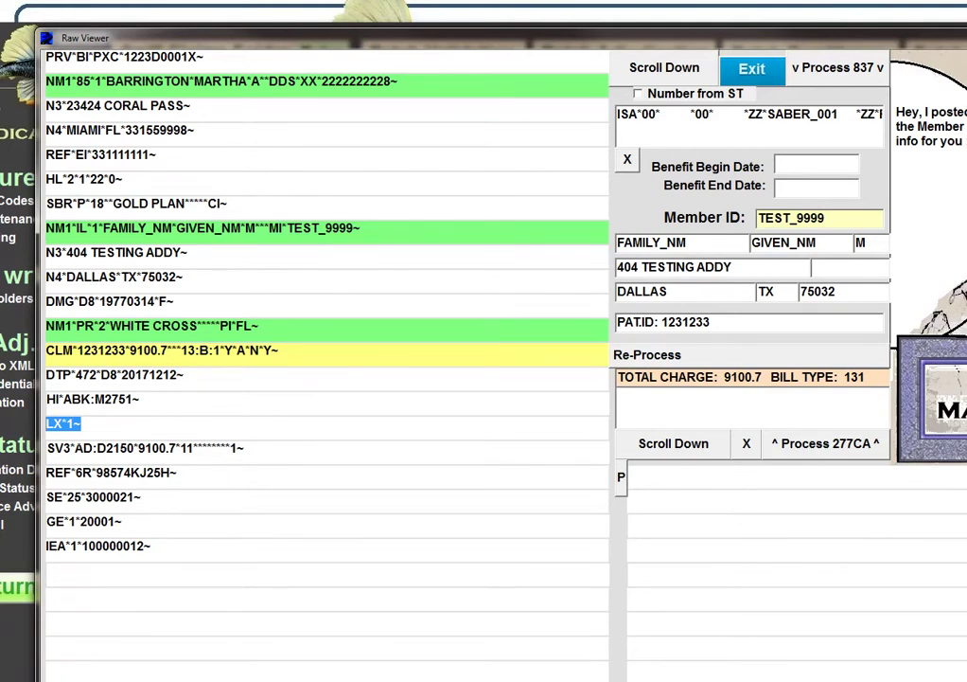
left_click_drag(71, 448, 46, 448)
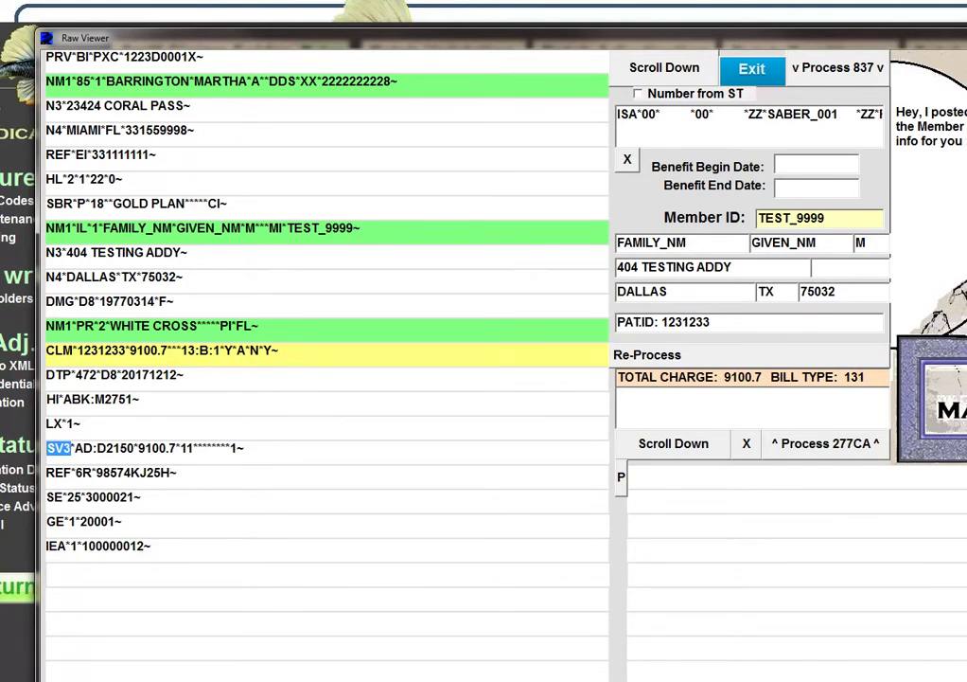
left_click_drag(177, 447, 139, 448)
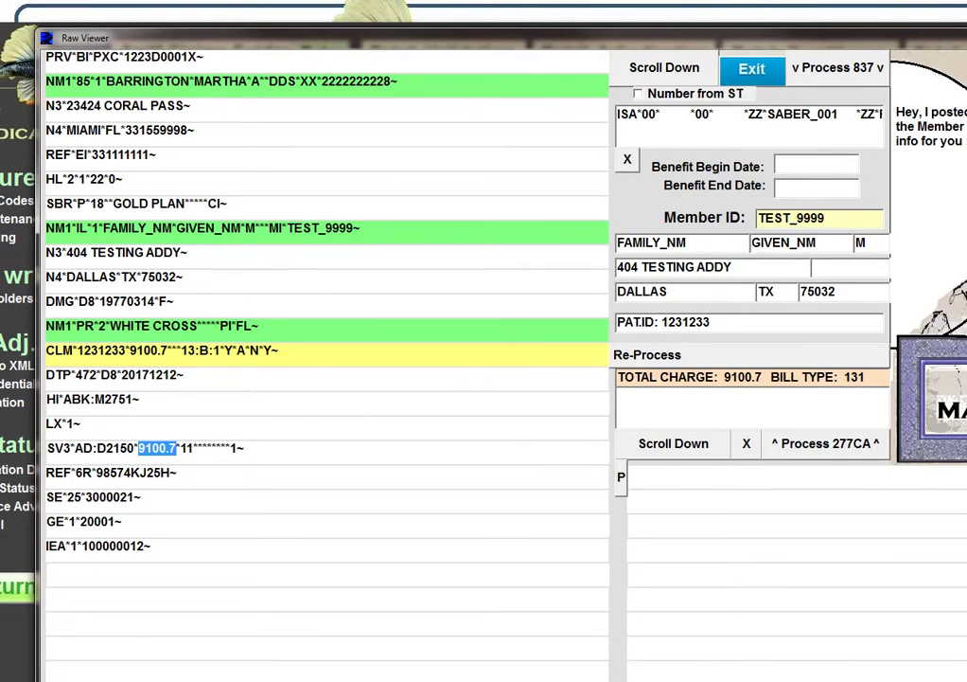
left_click(808, 69)
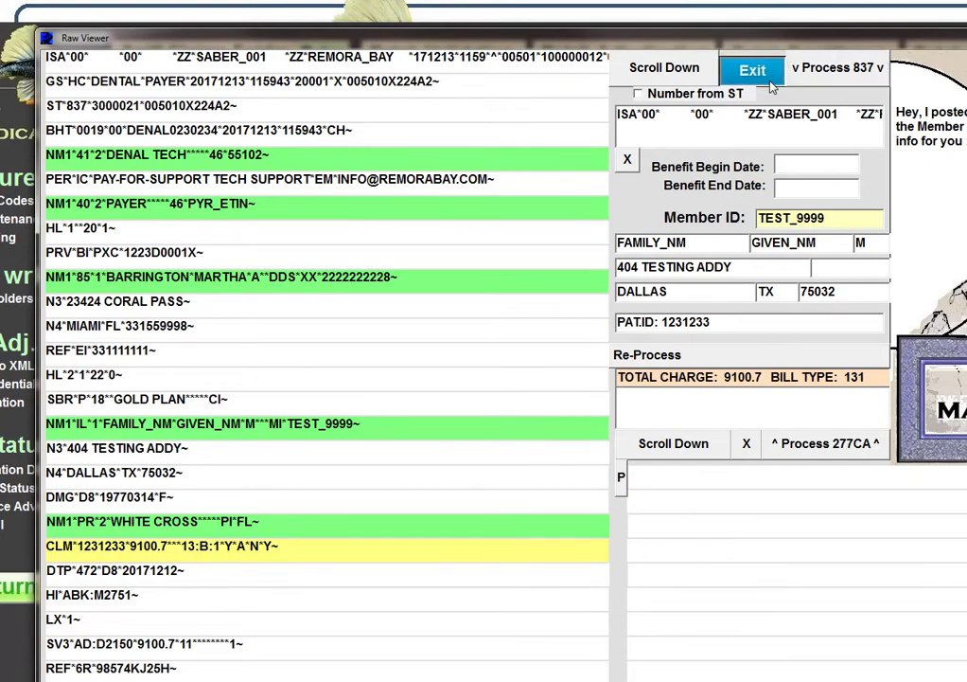
left_click(770, 81)
- Open the imported 837P_IN_W_DEPENDENT file in the raw viewer and highlight 222 in its GS and ST version codes
left_click(422, 307)
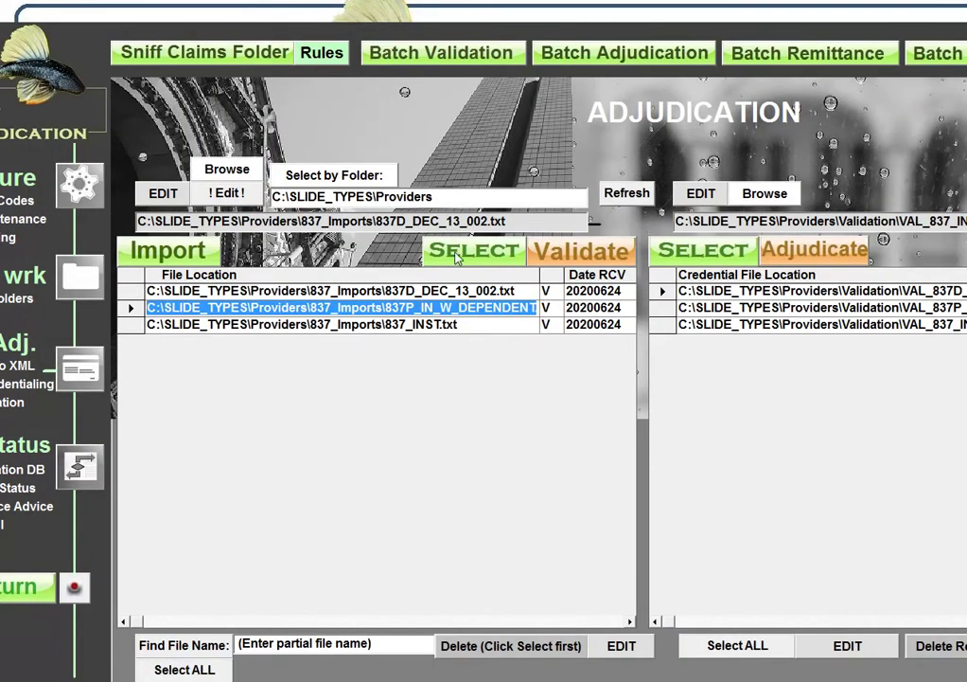
left_click(220, 193)
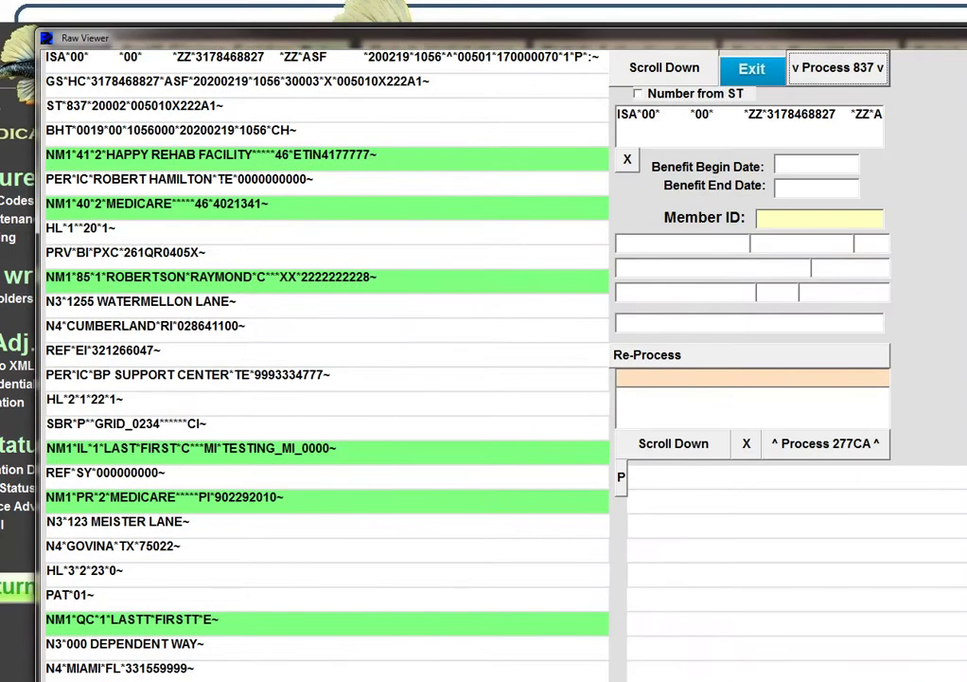
left_click_drag(407, 81, 387, 81)
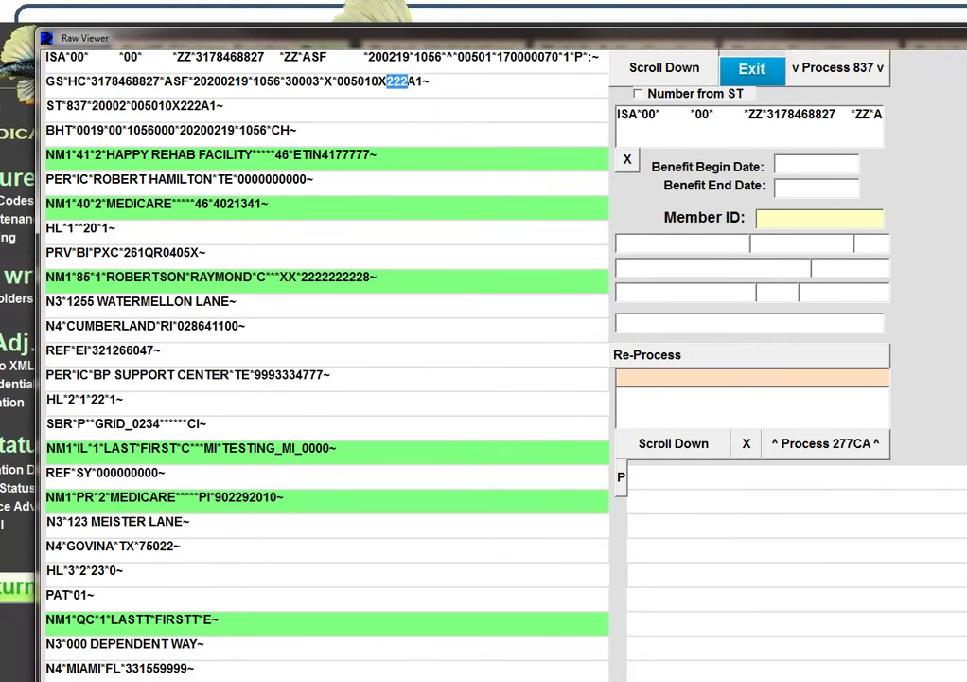
left_click_drag(202, 106, 180, 106)
- Advance to the professional claim's first service line, dismissing the warnings, and highlight its procedure code S5151, SV1 identifier and charge
left_click(676, 76)
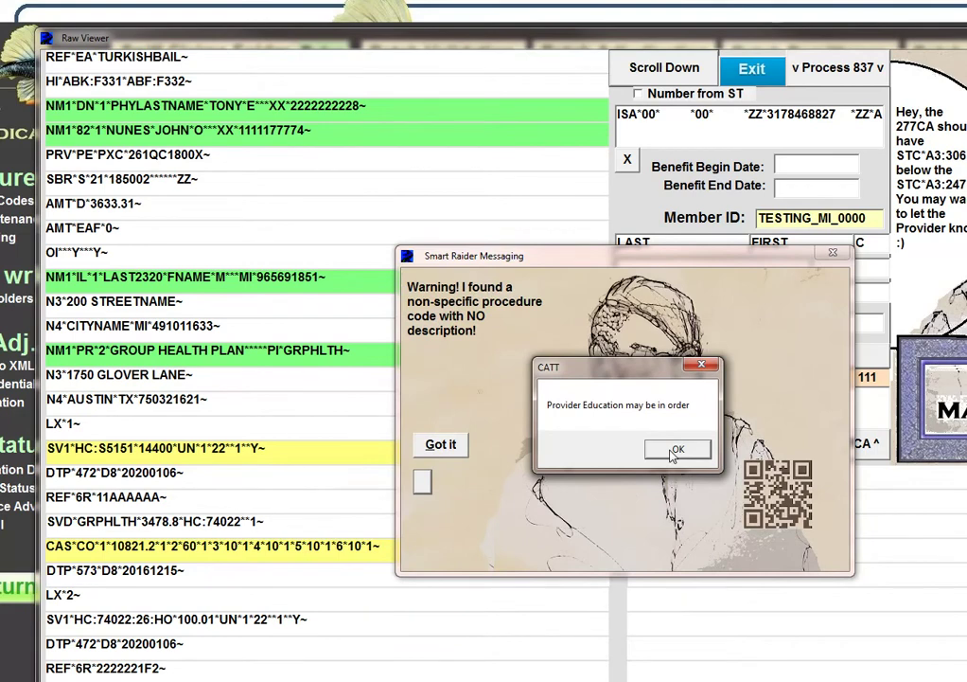
left_click(674, 451)
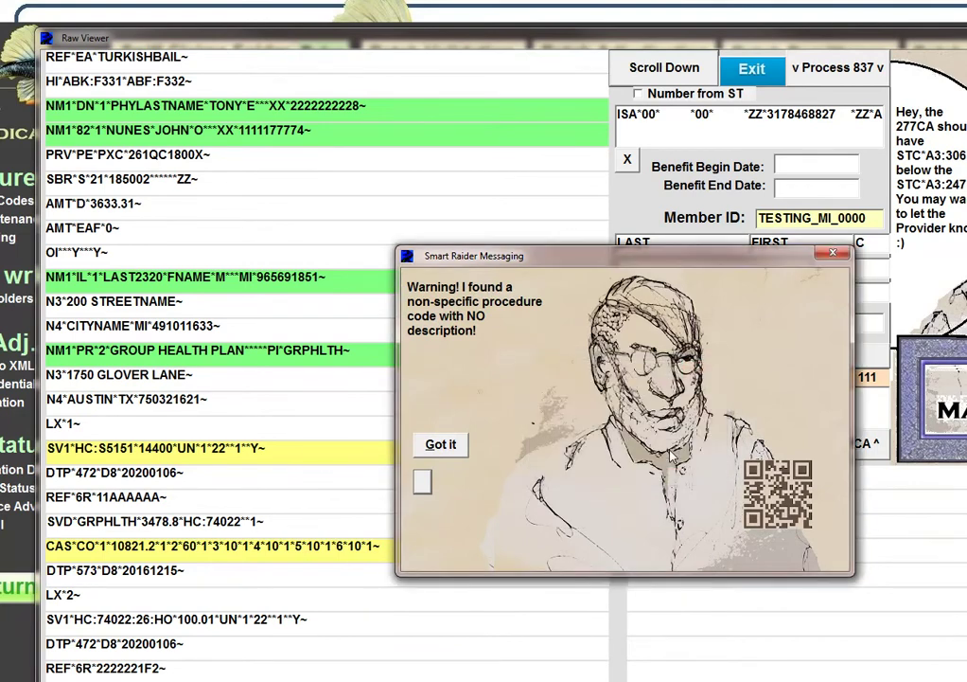
left_click(447, 451)
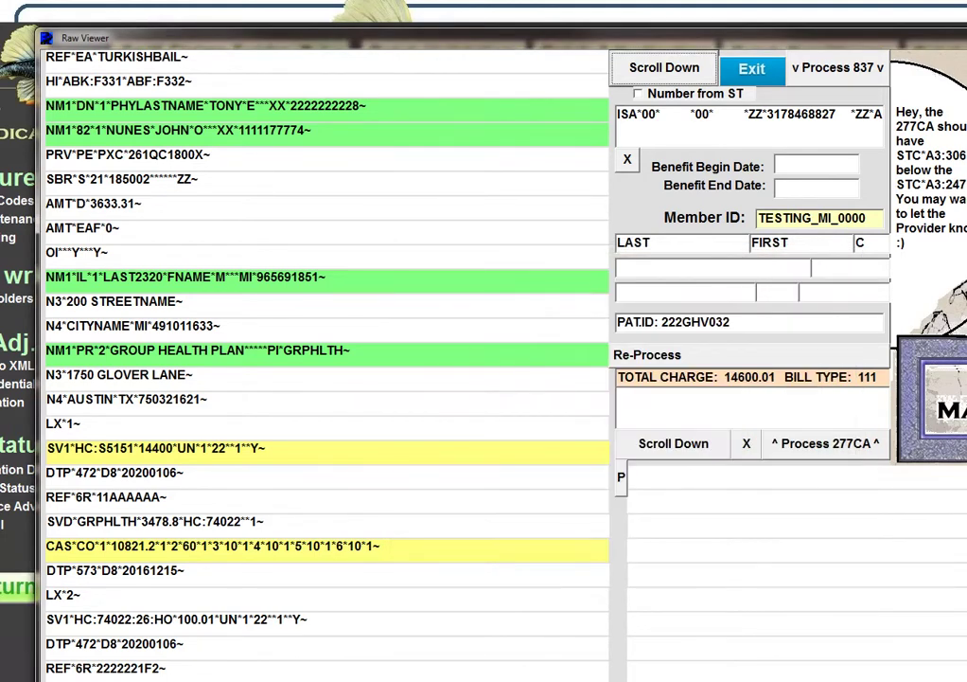
left_click_drag(136, 447, 97, 448)
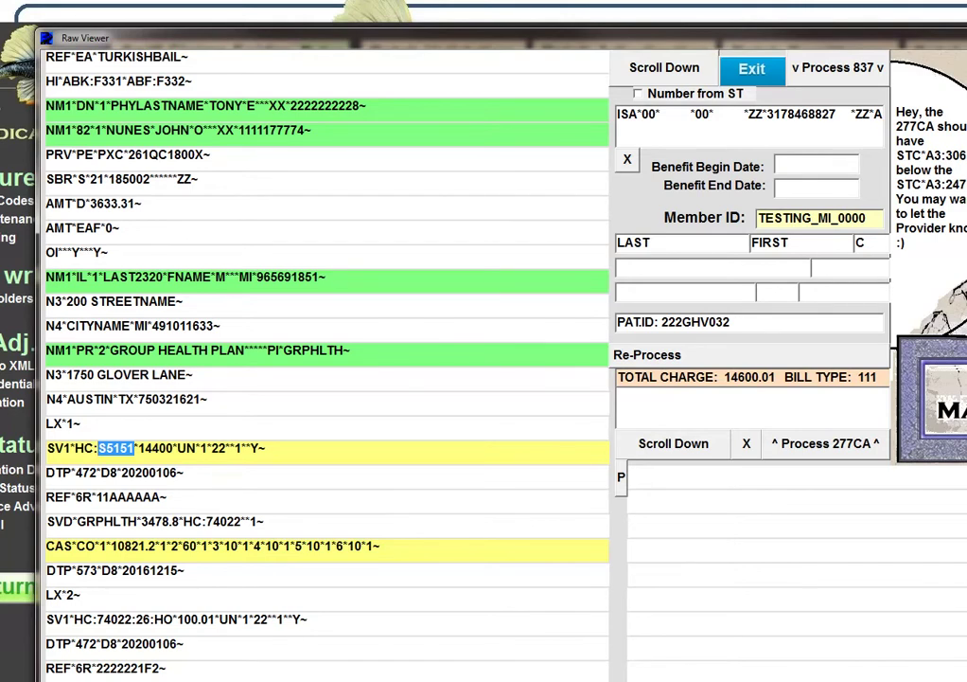
left_click_drag(81, 423, 40, 449)
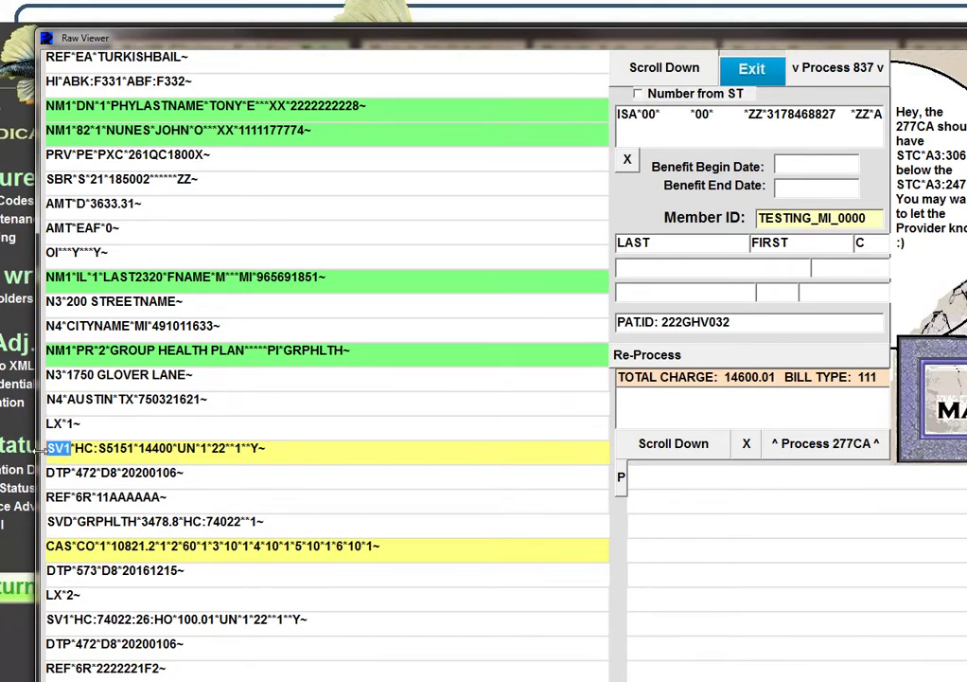
double_click(156, 448)
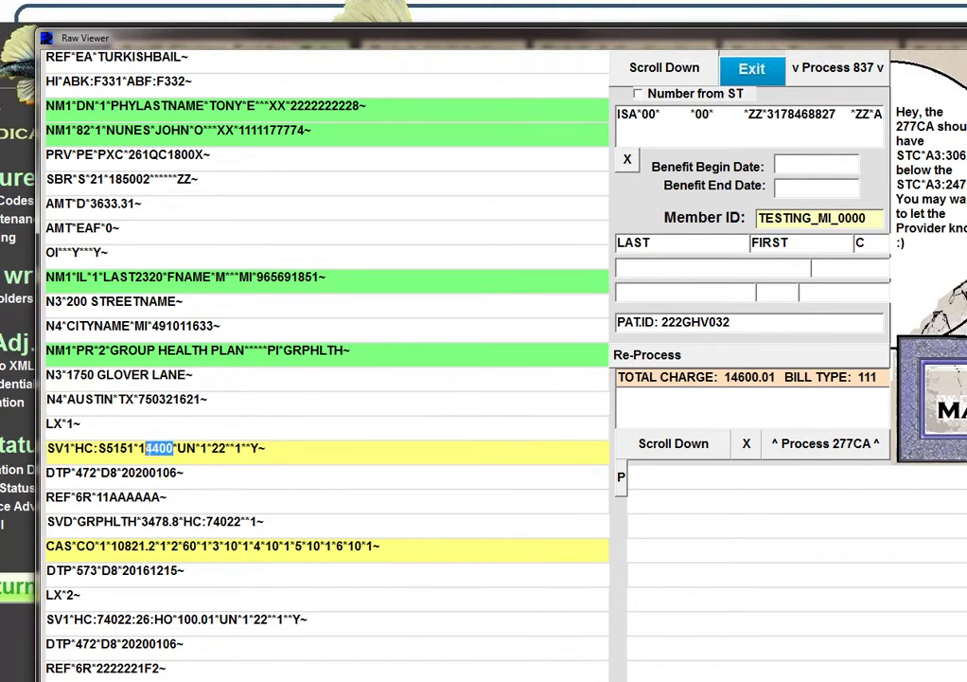
- Go back to the start of the professional claim and highlight the NM1*41 submitter, NM1*40 receiver and NM1*85 billing provider segments
left_click(823, 70)
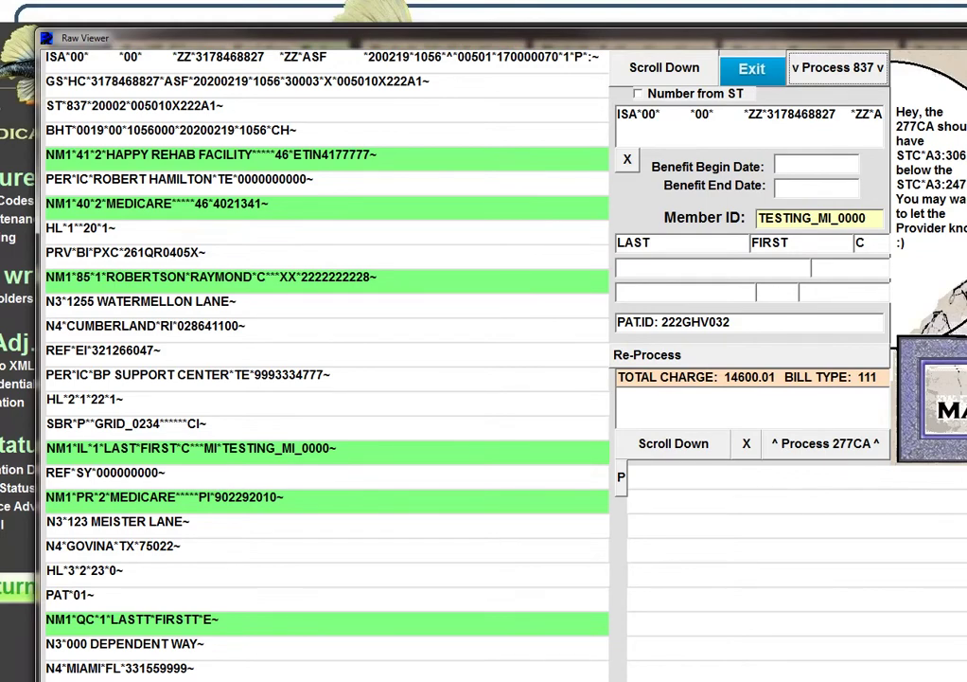
left_click_drag(201, 38, 202, 6)
left_click_drag(381, 121, 38, 121)
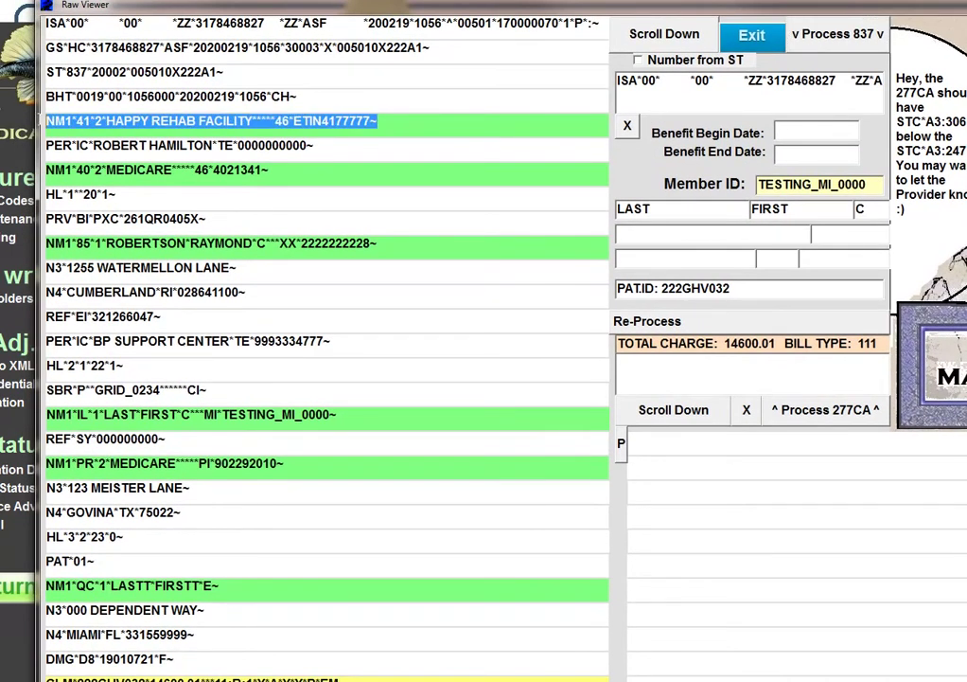
left_click(284, 172)
left_click_drag(284, 171, 29, 173)
left_click_drag(379, 243, 25, 249)
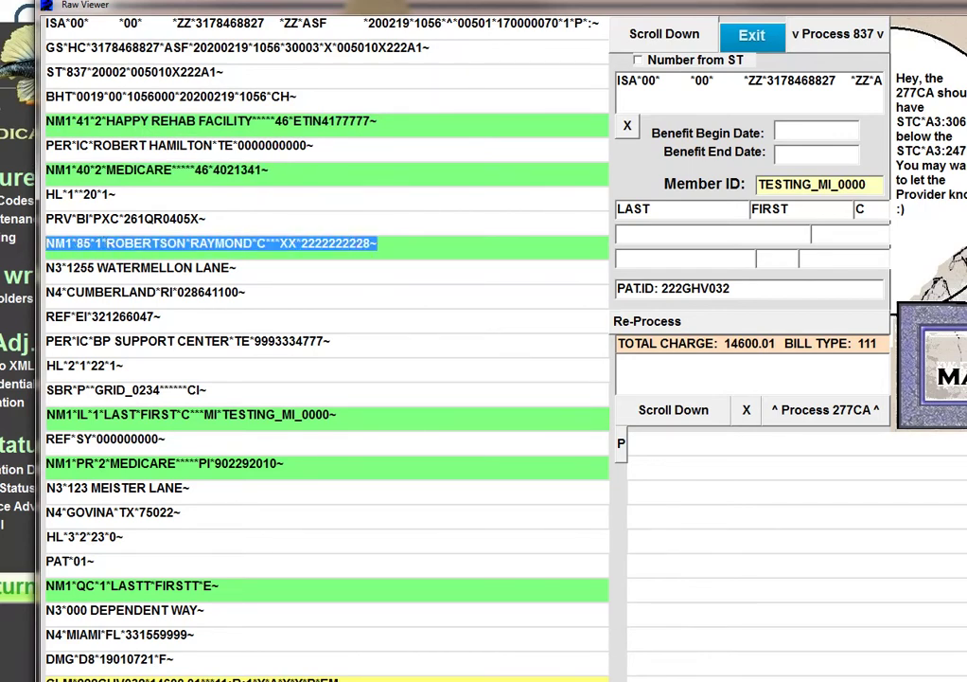
- Highlight the professional claim's HL*1 billing level, NM1*85 billing provider, and HL*2 subscriber level with its final child code
left_click_drag(117, 194, 34, 201)
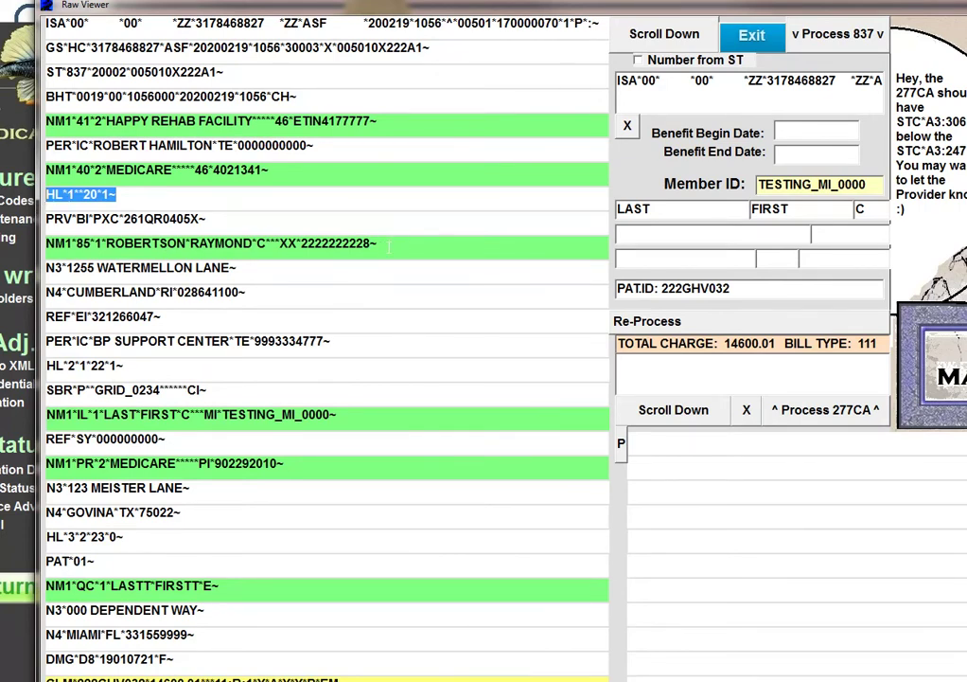
left_click_drag(378, 243, 46, 269)
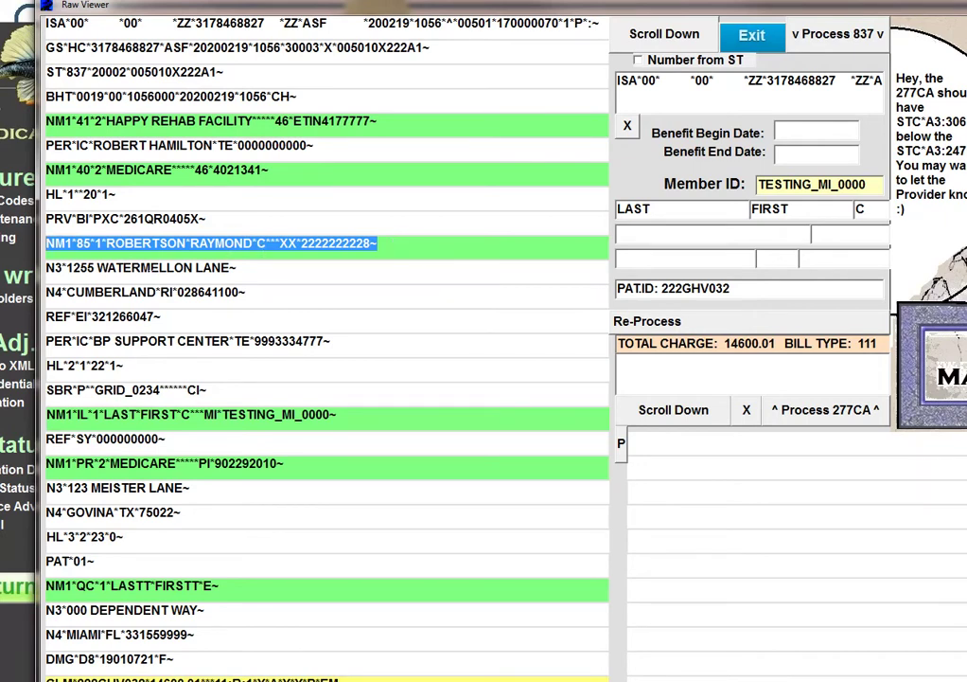
left_click_drag(123, 366, 47, 366)
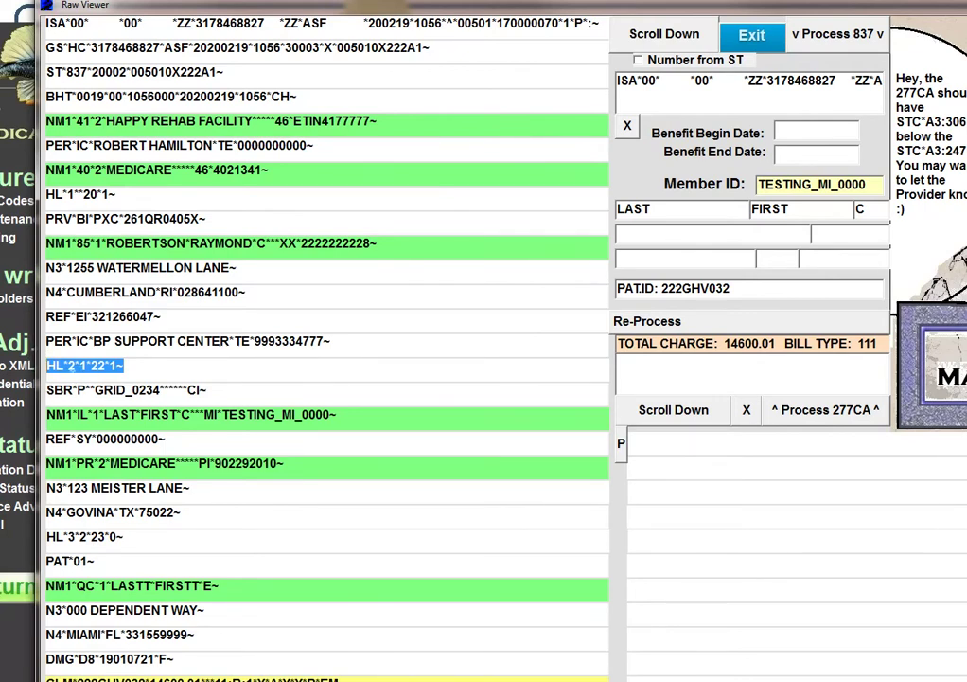
left_click_drag(117, 365, 110, 365)
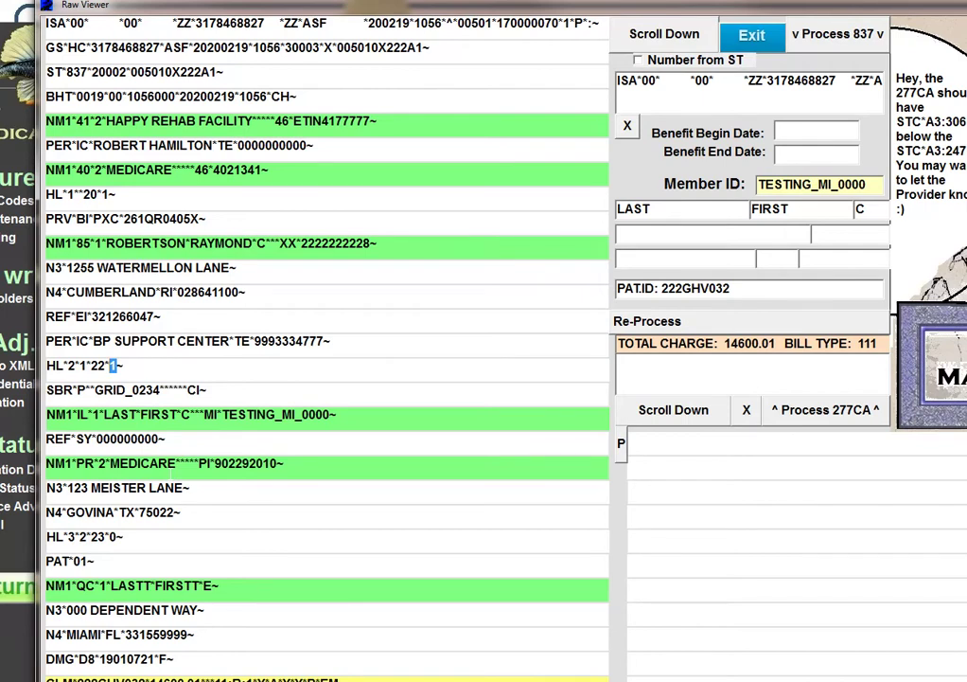
left_click(696, 36)
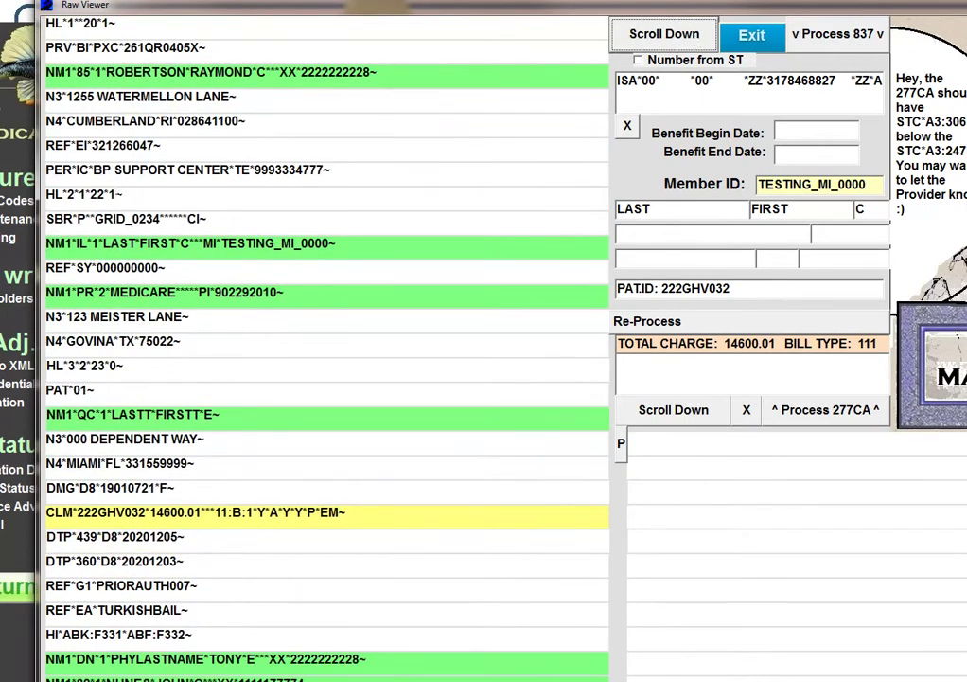
left_click_drag(117, 194, 108, 194)
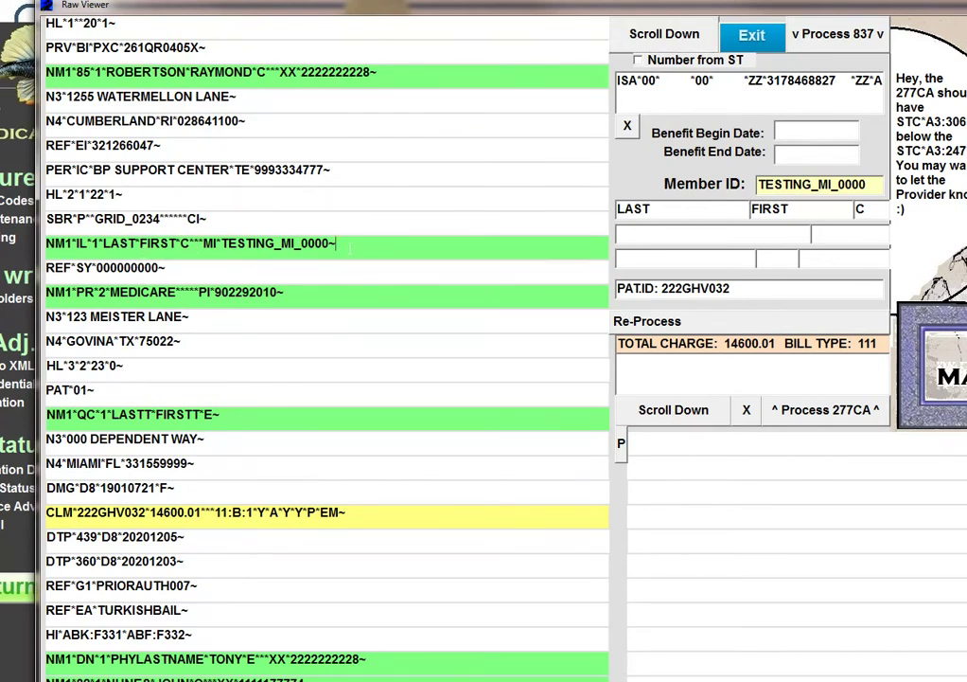
- Highlight the professional claim's NM1*IL subscriber, REF*SY reference, NM1*PR payer and NM1*QC patient segments
left_click_drag(336, 243, 43, 258)
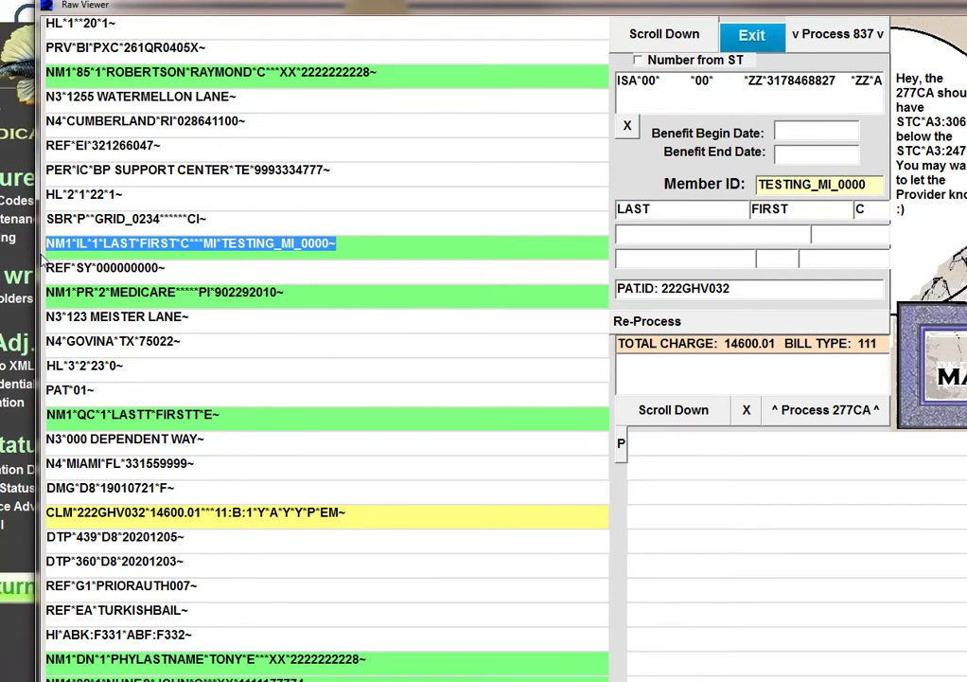
left_click_drag(167, 268, 44, 283)
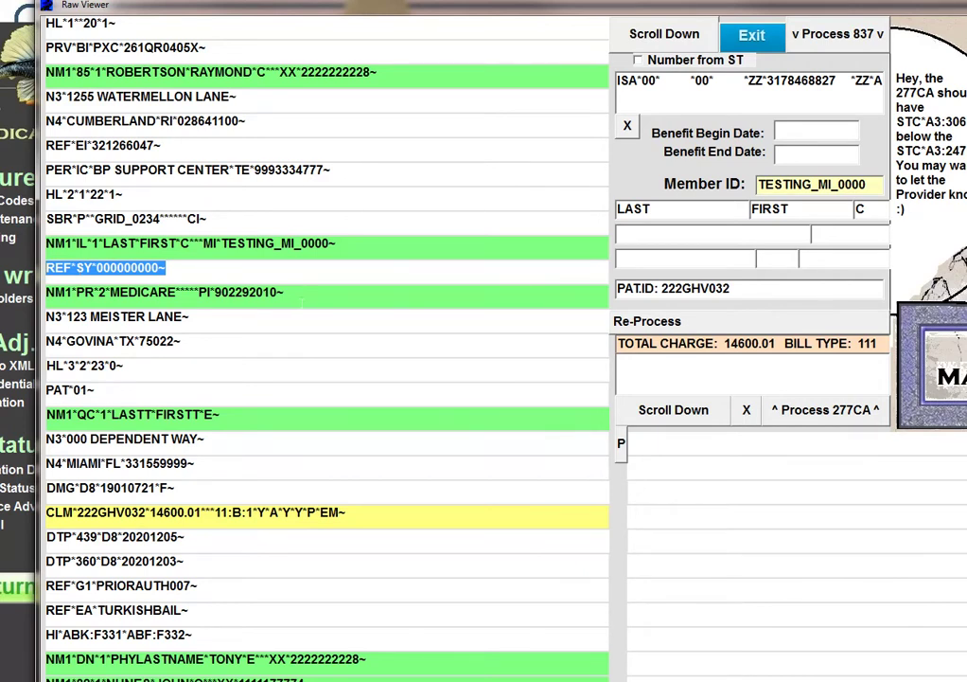
left_click_drag(300, 299, 46, 292)
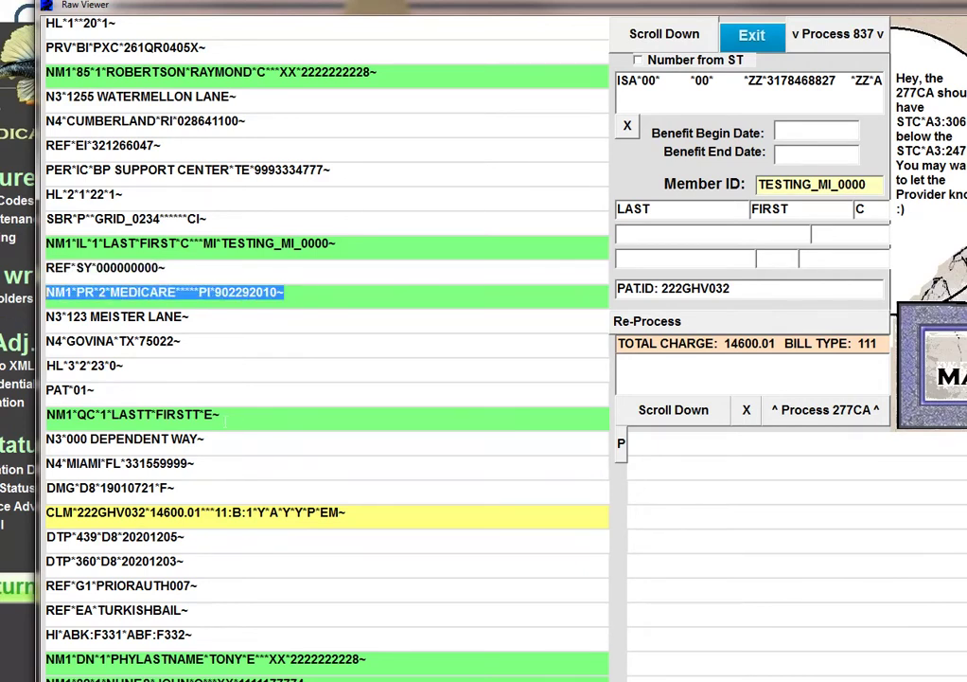
left_click(47, 414)
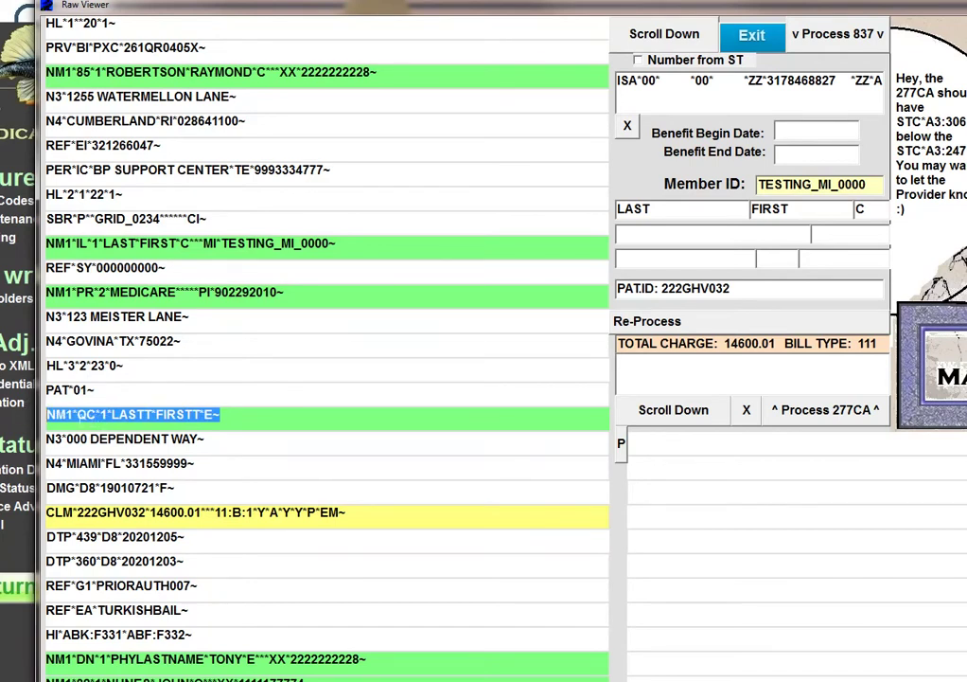
- Highlight the entity codes QC, 85, IL and PR in the professional claim's NM1 segments, returning to QC
left_click_drag(101, 413, 78, 415)
left_click_drag(92, 73, 76, 73)
double_click(82, 243)
left_click_drag(95, 292, 78, 292)
left_click_drag(96, 414, 86, 414)
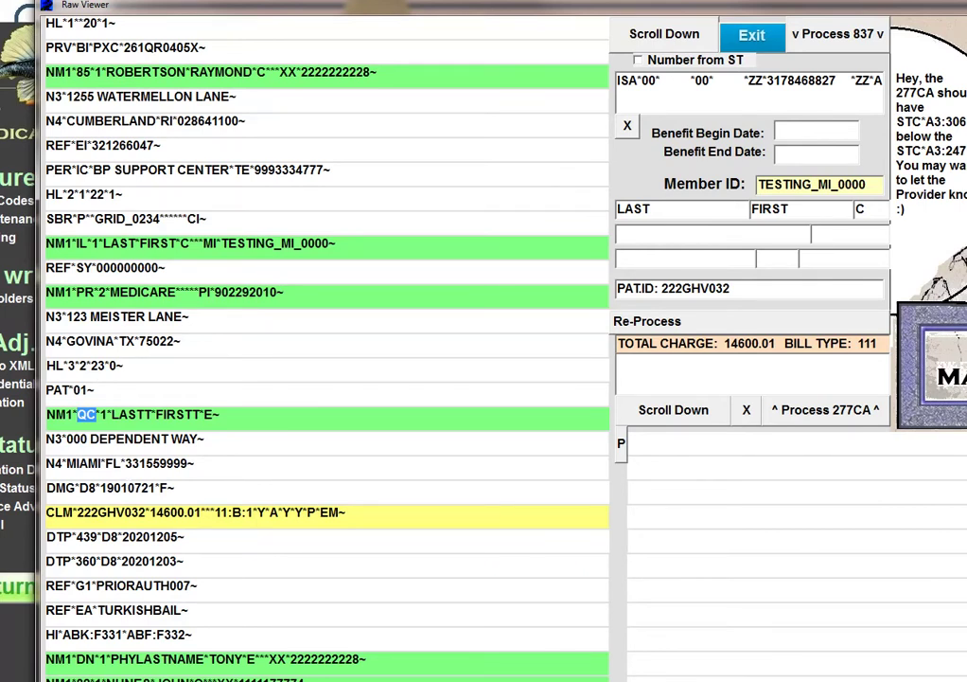
- Advance to the professional claim's secondary coverage, highlight its SBR*S segment, IL code and NM1*PR group health plan, and close the raw viewer
left_click(643, 38)
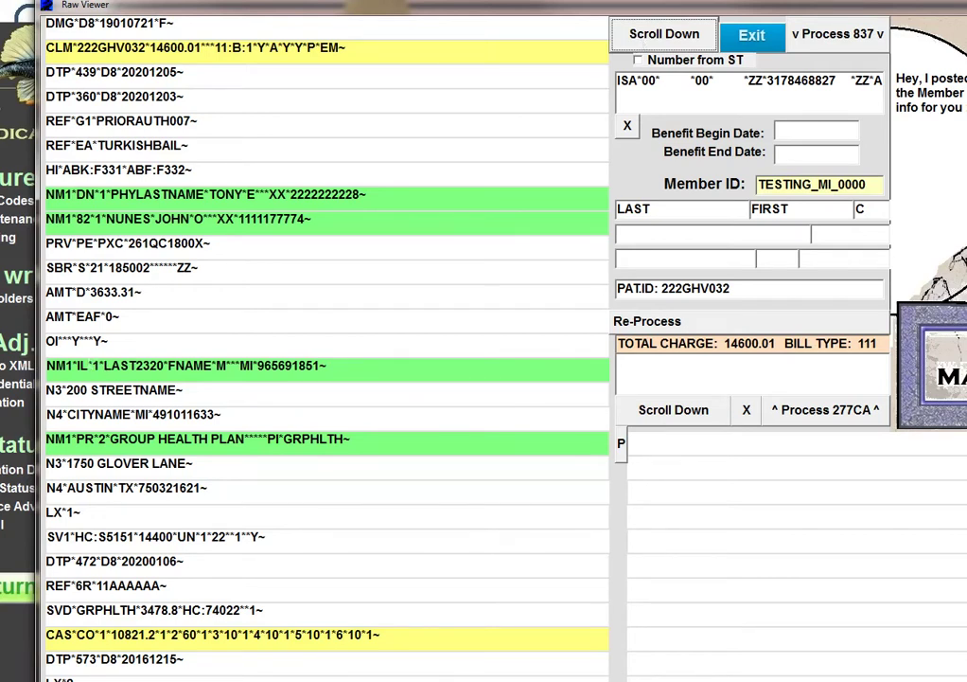
left_click_drag(88, 365, 77, 365)
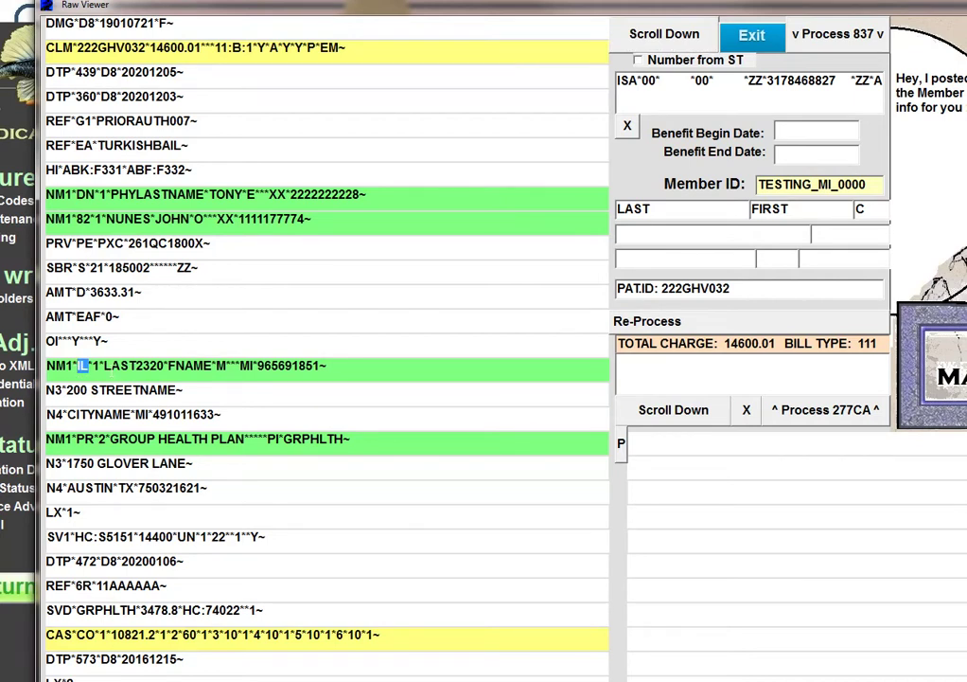
left_click_drag(199, 268, 45, 268)
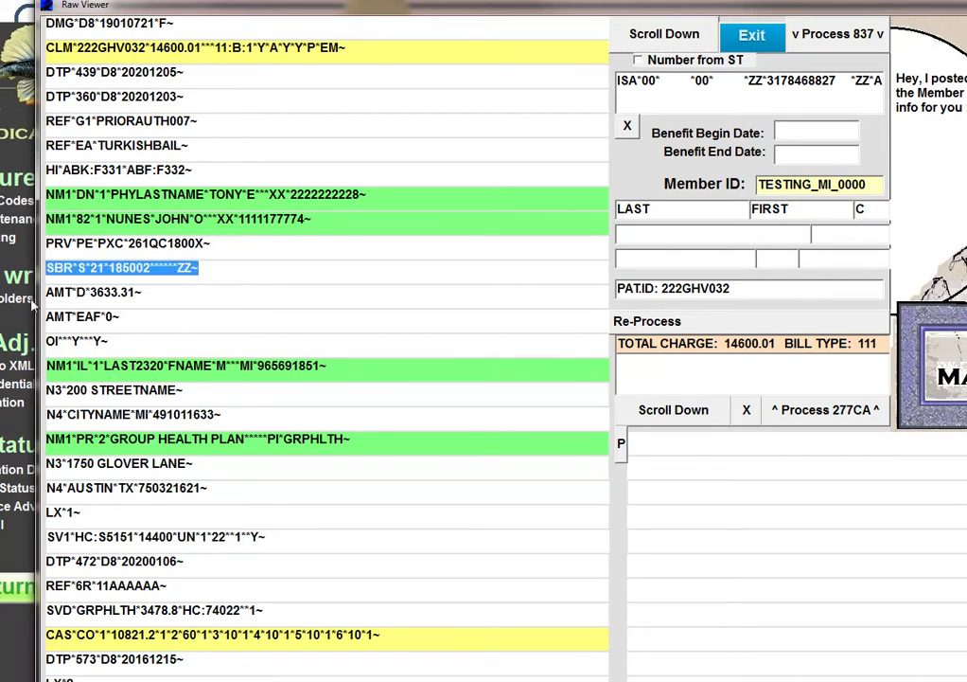
left_click_drag(88, 365, 73, 365)
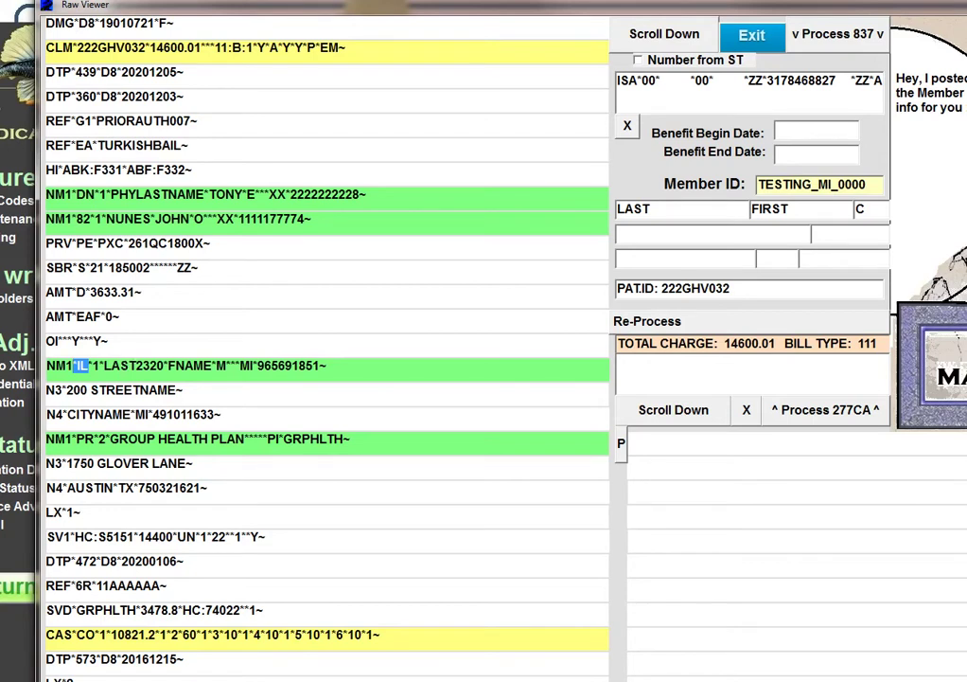
left_click_drag(198, 268, 46, 268)
left_click_drag(364, 440, 45, 439)
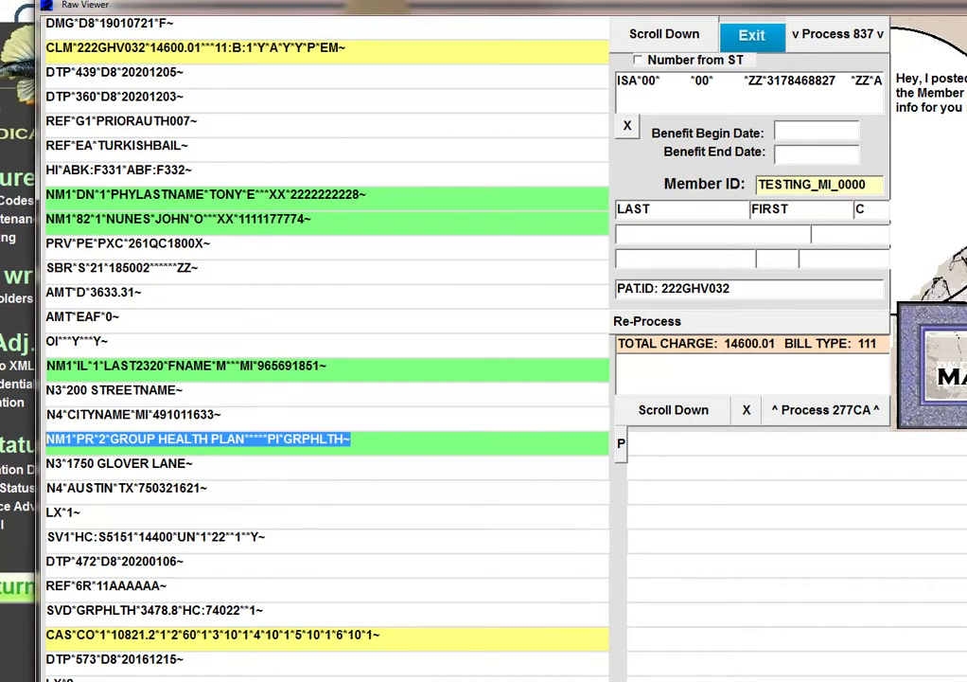
left_click(736, 39)
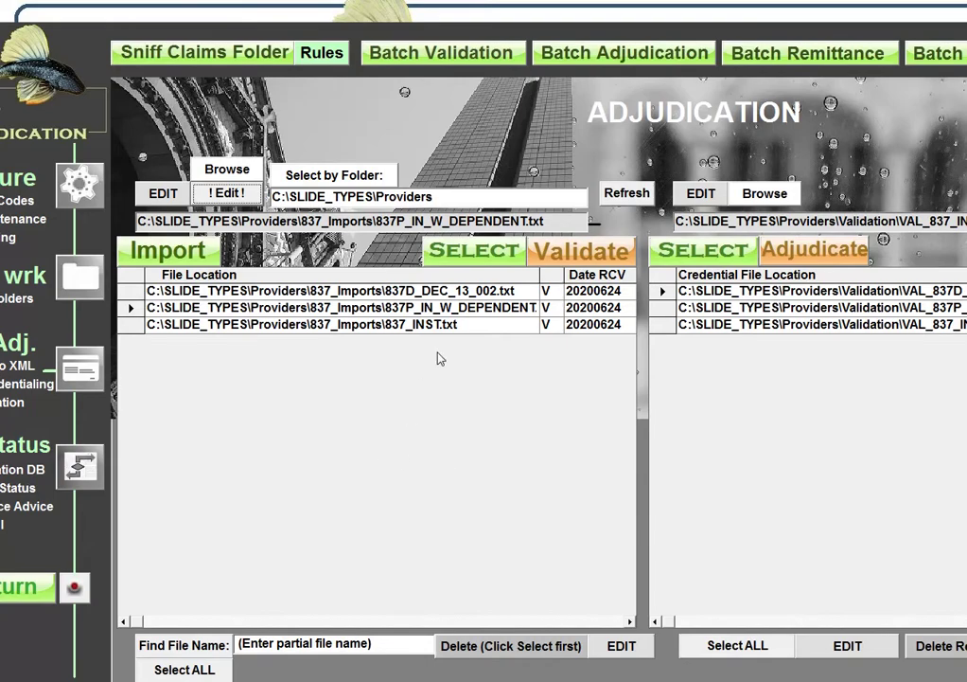
- Open the imported 837_INST file in the raw viewer and highlight 223 in its GS and ST version codes
left_click(438, 327)
left_click(478, 245)
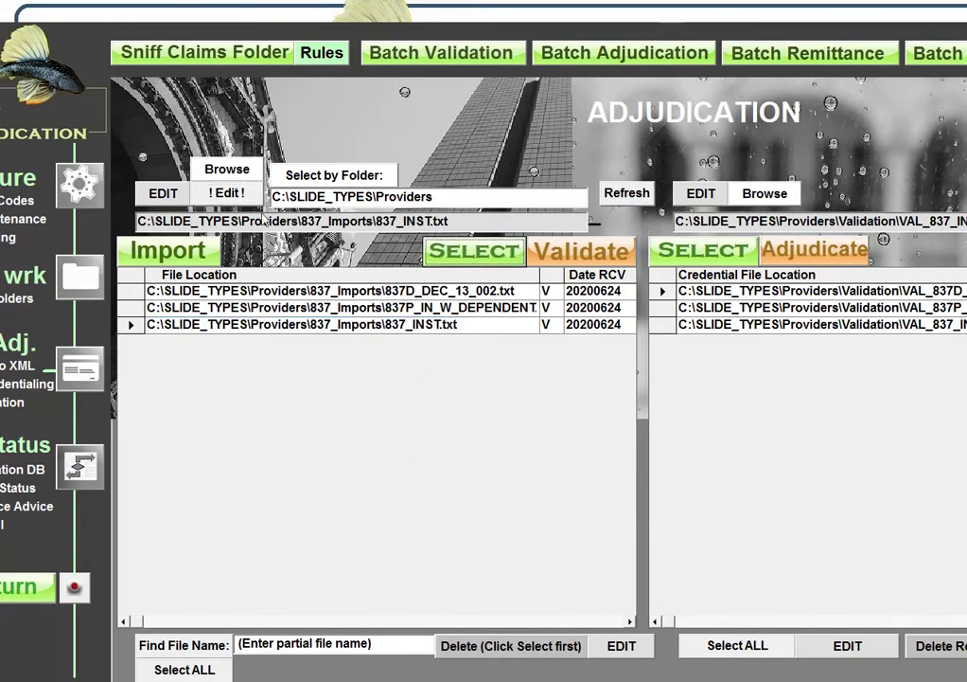
left_click(251, 192)
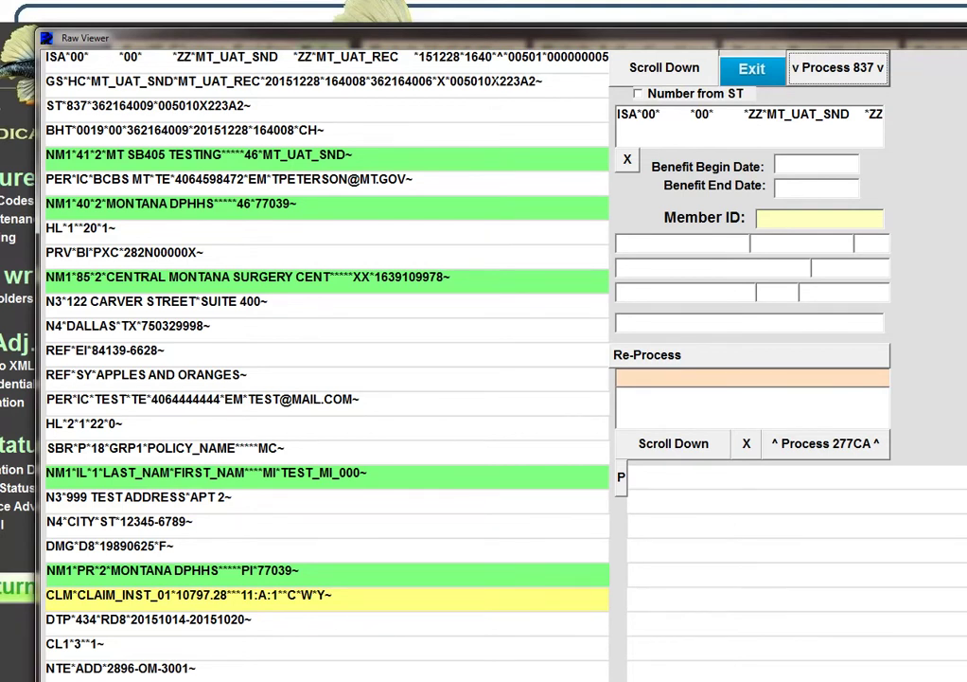
left_click_drag(500, 81, 451, 81)
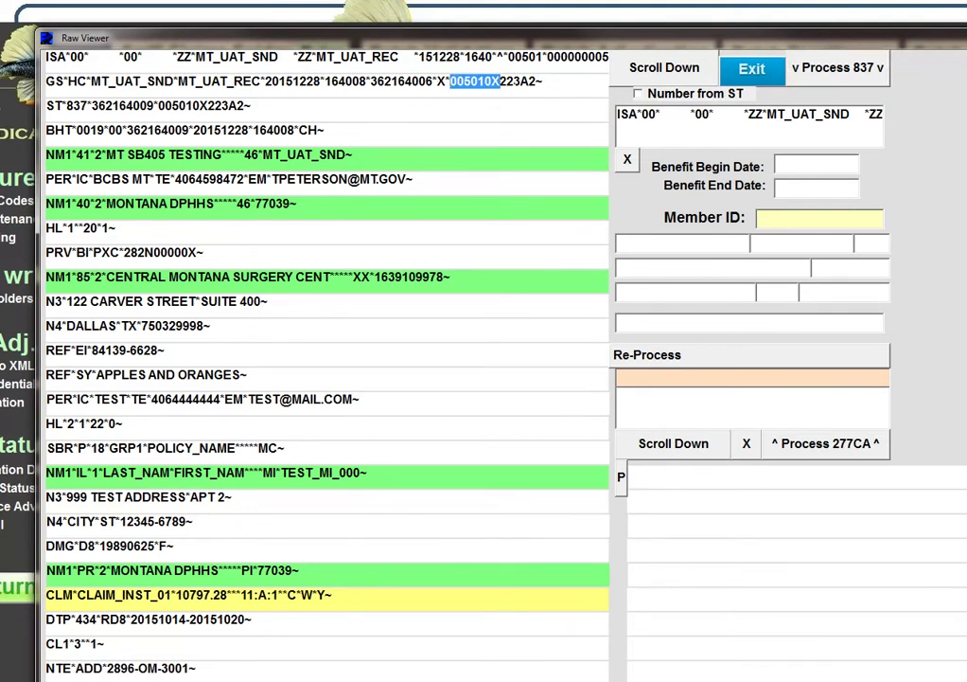
left_click_drag(521, 82, 500, 81)
left_click_drag(229, 105, 208, 105)
- Advance to the institutional claim's first service line and highlight its SV2 identifier, SVD paid amount and line charge
left_click(663, 68)
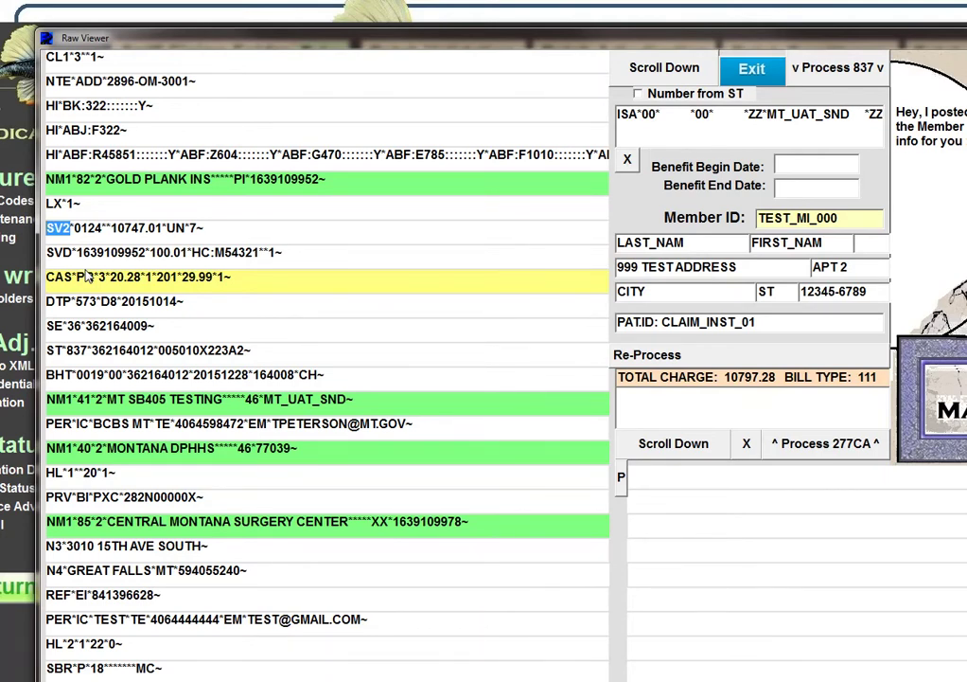
left_click_drag(188, 253, 150, 252)
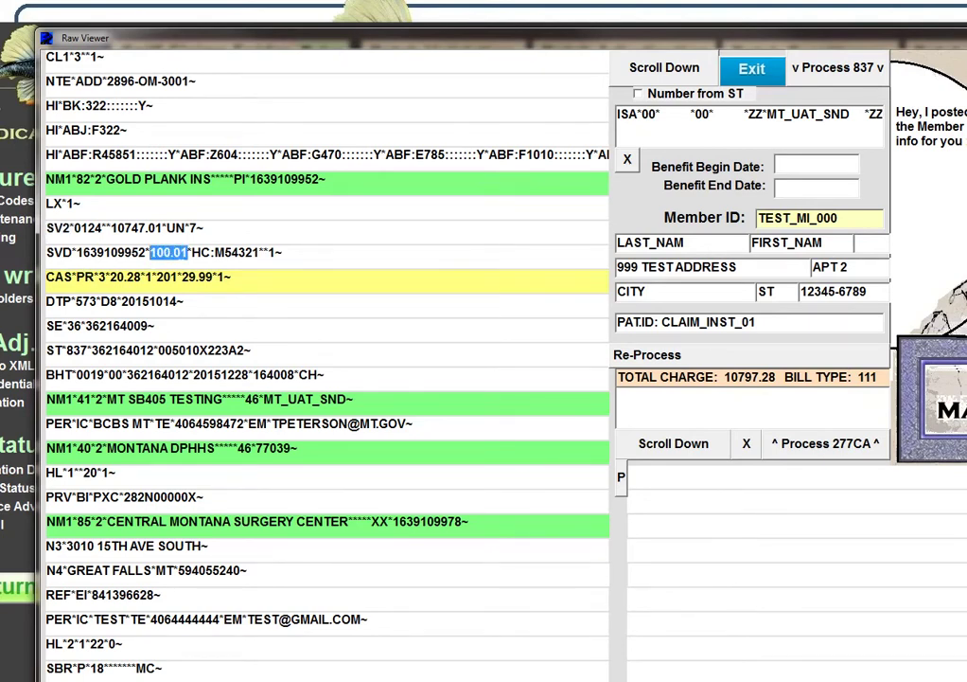
left_click(188, 252)
left_click_drag(155, 228, 111, 228)
- Insert the procedure code HC:S5151 into the empty element before the charge in the institutional claim's SV2 segment
left_click(107, 228)
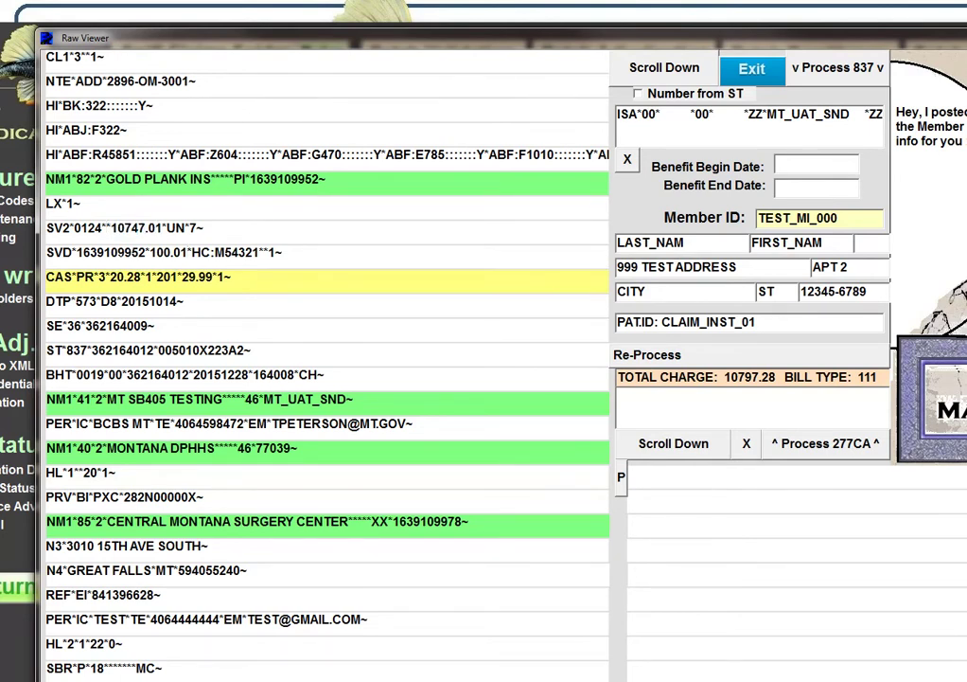
left_click(110, 229)
type("s515")
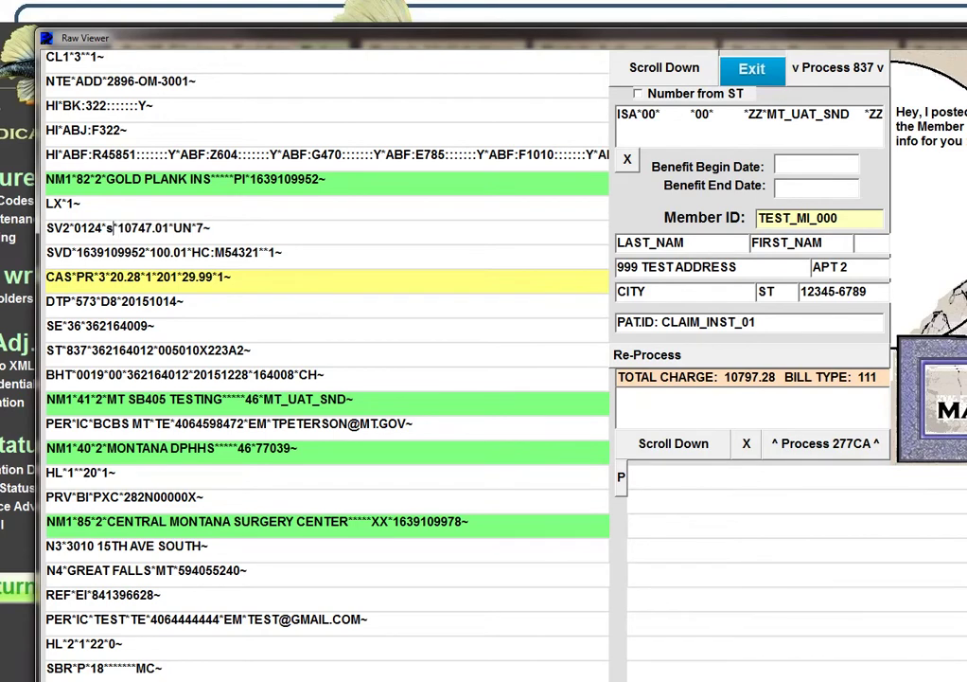
type("1*")
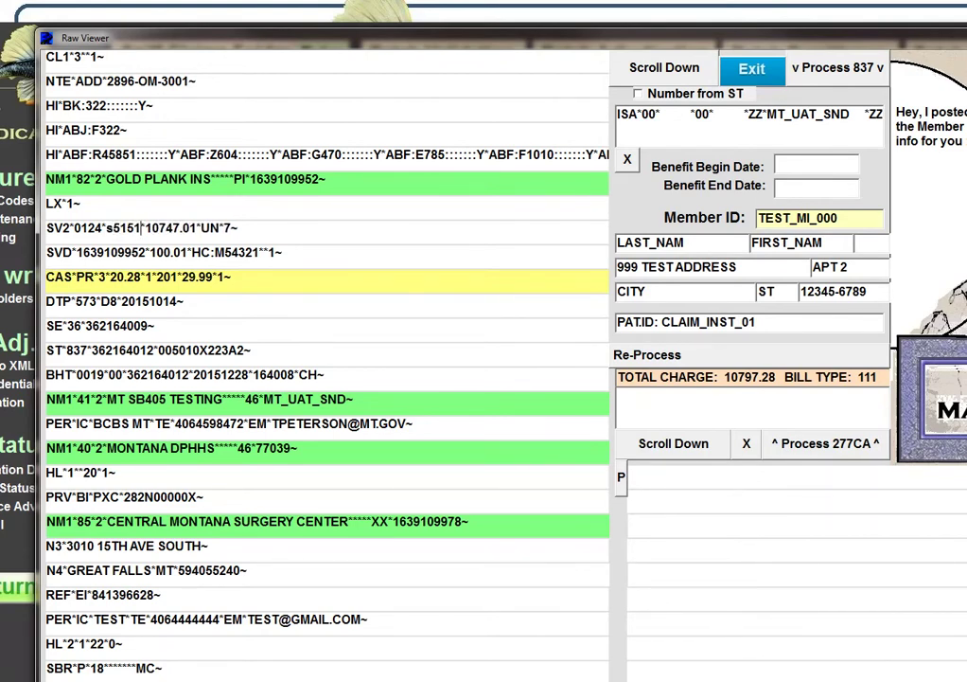
key("Left")
key("Left")
key("Left")
key("Left")
key("Left")
key("BackSpace")
type("HC:S")
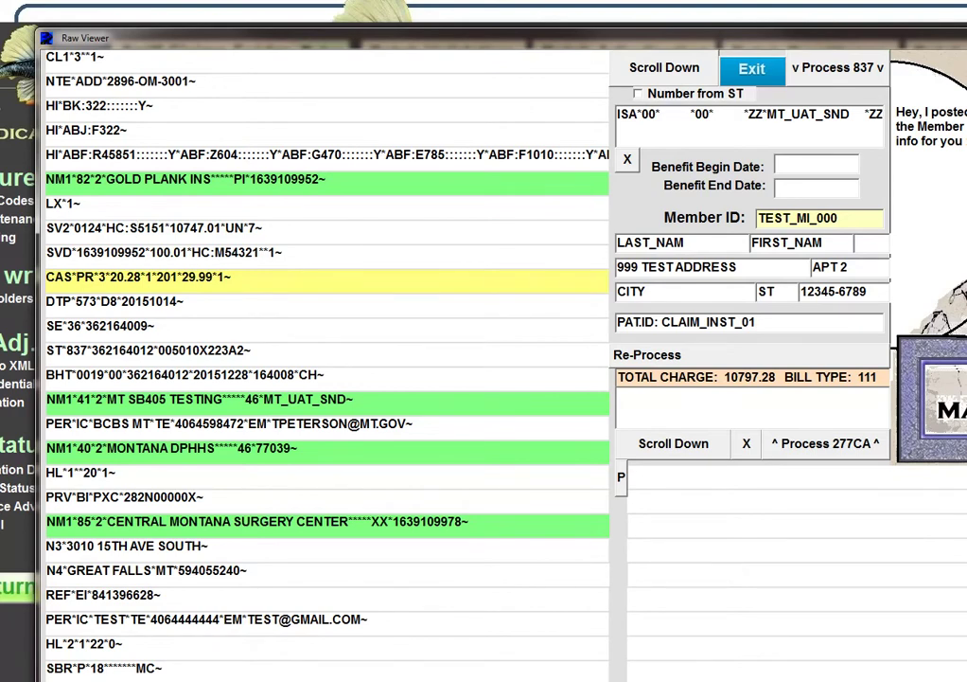
- Highlight the HC:S5151 procedure code within the institutional claim's SV2 segment
left_click_drag(102, 228, 88, 228)
key("shift+Left")
key("shift+Left")
key("Right")
key("Right")
key("Right")
key("Right")
key("Right")
key("Right")
key("Right")
key("Right")
key("Right")
key("shift+Left")
key("shift+Left")
key("shift+Left")
key("shift+Left")
key("shift+Left")
key("shift+Left")
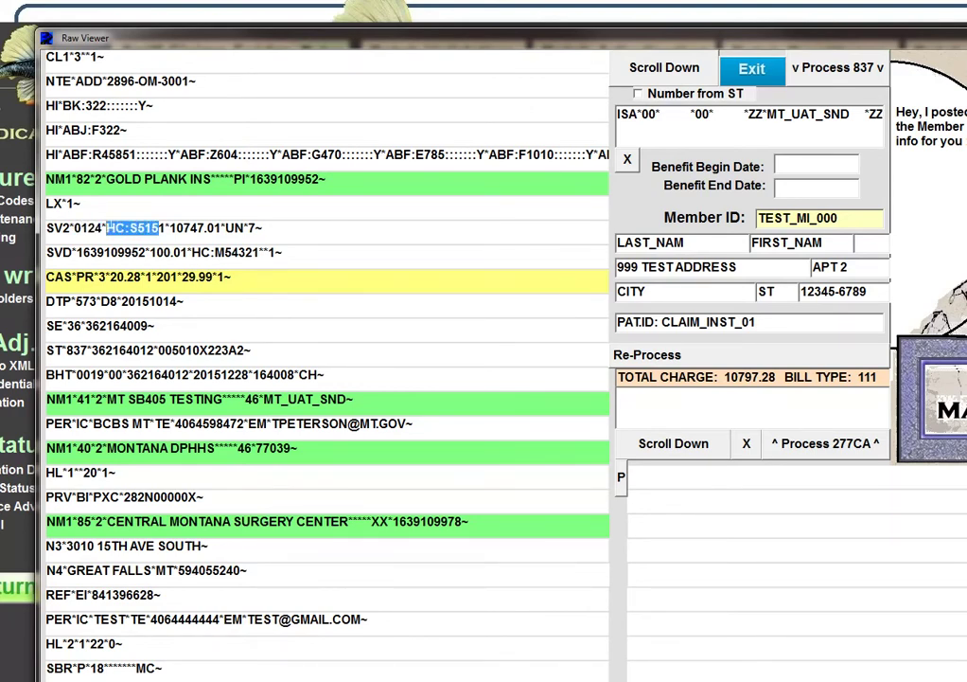
left_click(165, 228)
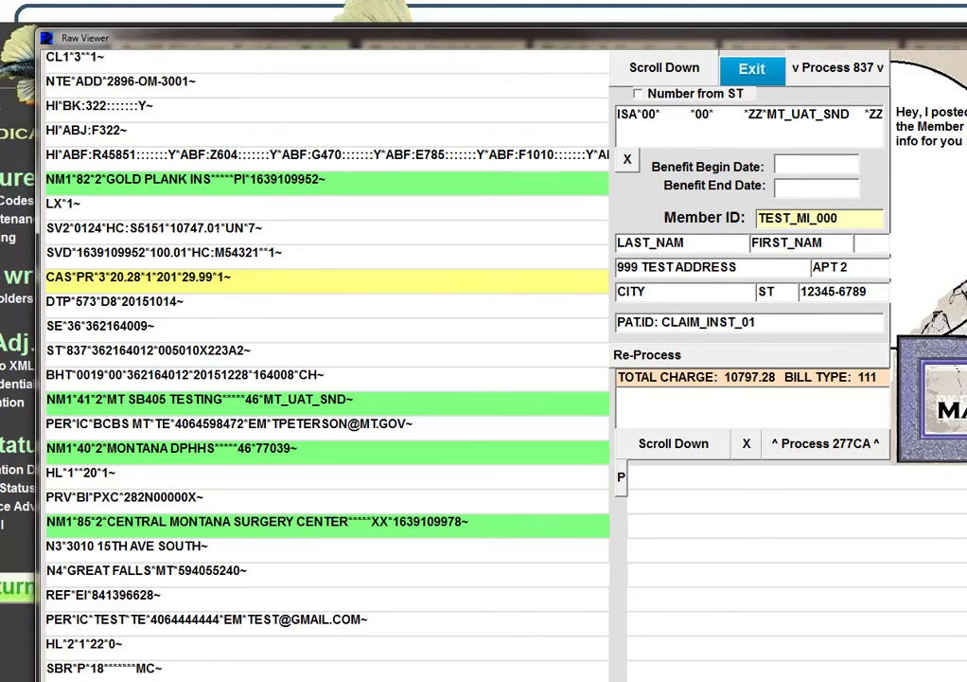
- Highlight the SV2 line charge, and remove the inserted HC:S5151 procedure code from the segment
left_click_drag(221, 229, 184, 228)
key("Left")
key("Left")
key("Left")
key("Left")
key("shift+Left")
key("shift+Left")
key("shift+Left")
key("shift+Left")
key("shift+Left")
key("shift+Left")
key("shift+Left")
key("shift+Left")
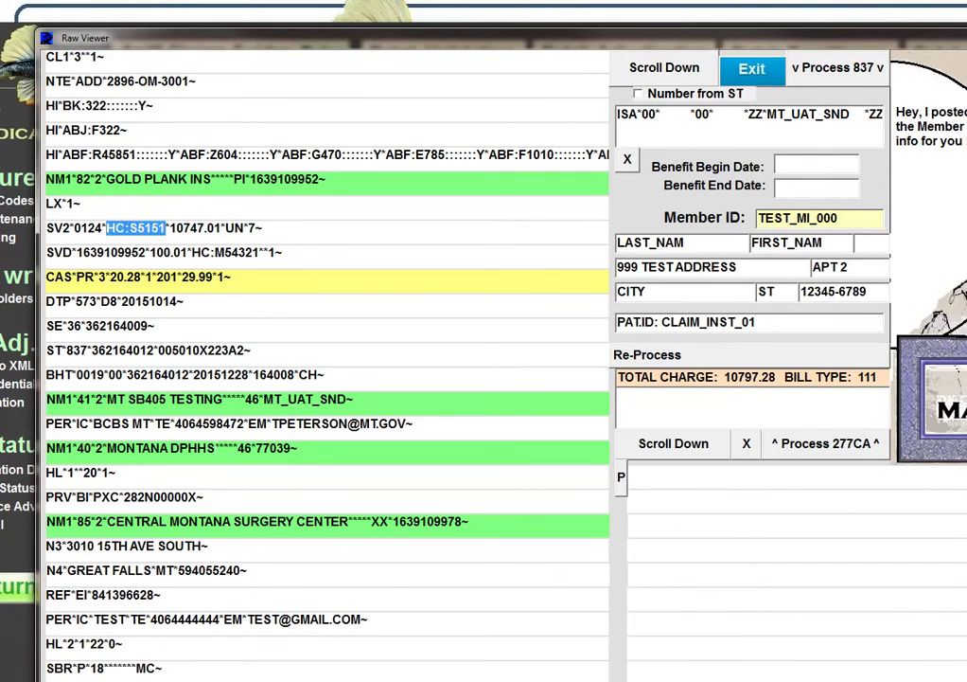
key("BackSpace")
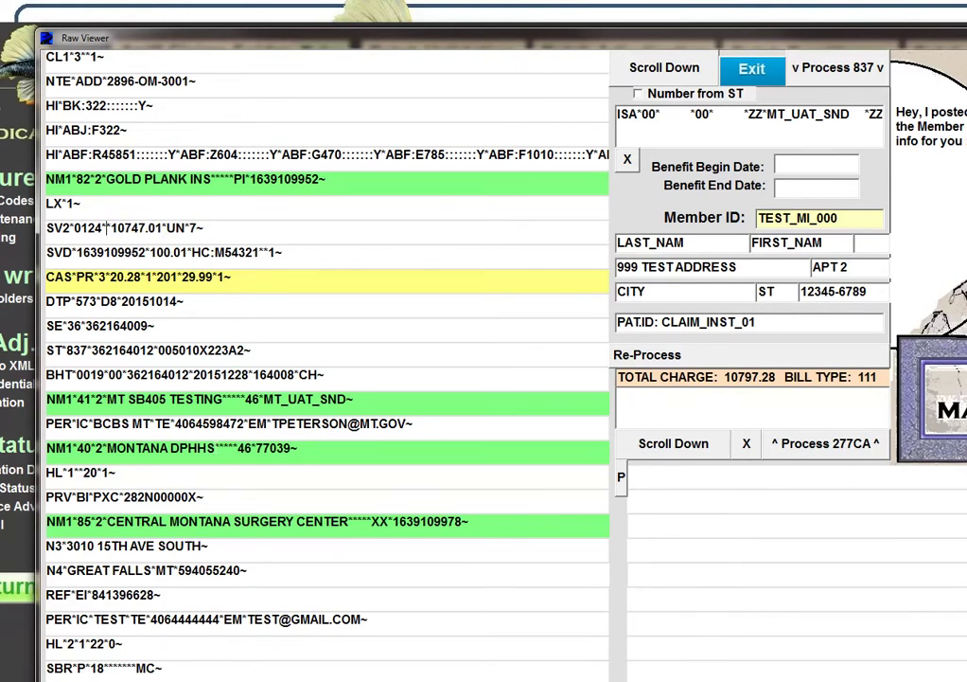
- Close the raw viewer and open the dental remittance Remit_ADJ_VAL_837D_DEC_13_002 from the claim remittance page in its graphical viewer
left_click(752, 69)
left_click(92, 470)
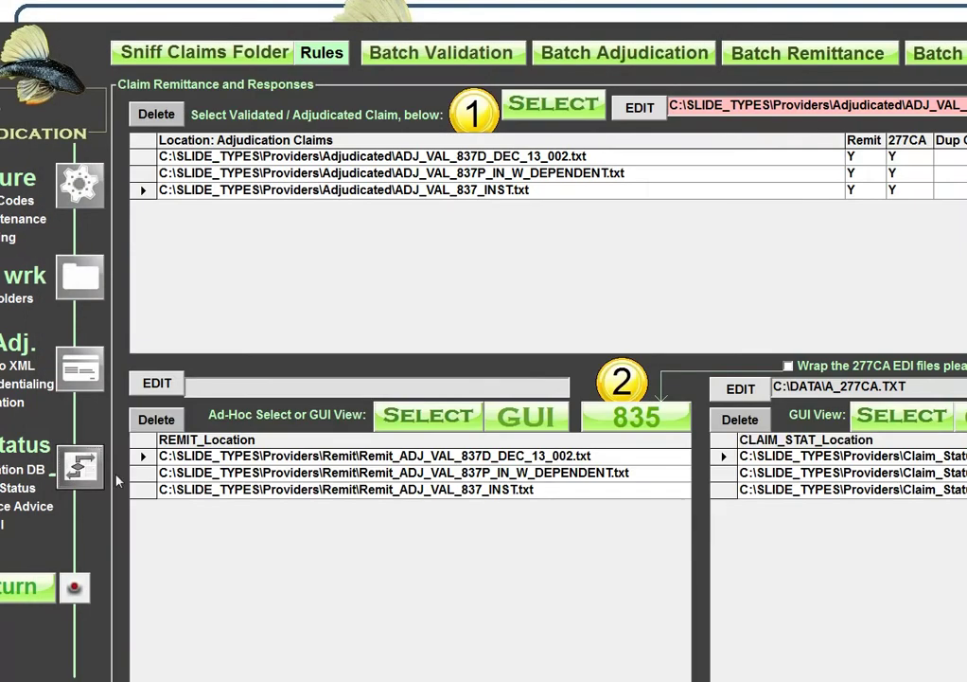
left_click(504, 456)
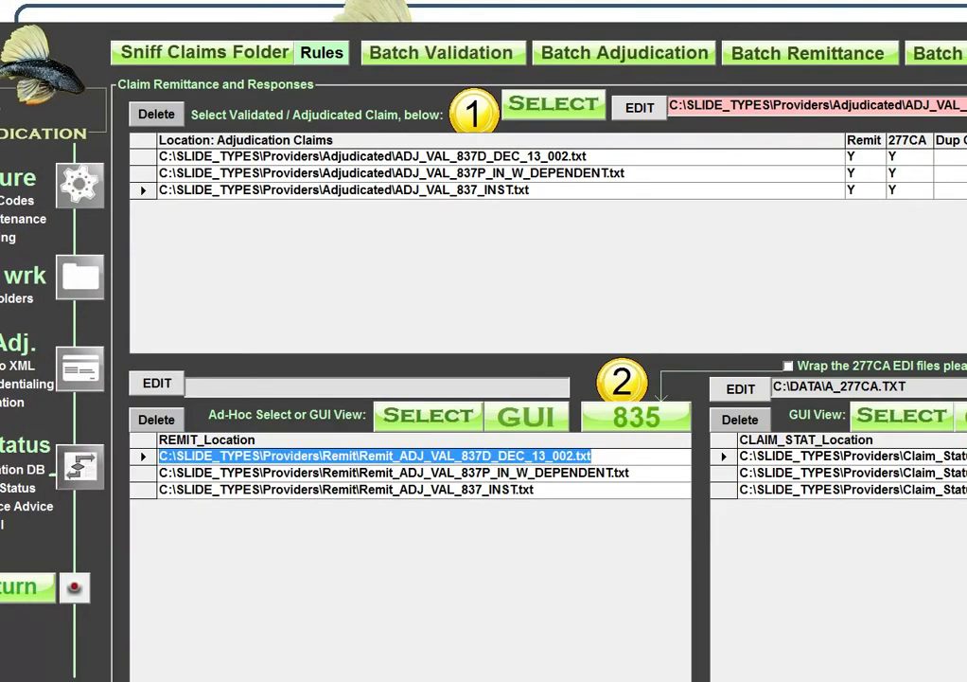
left_click(454, 418)
left_click(508, 421)
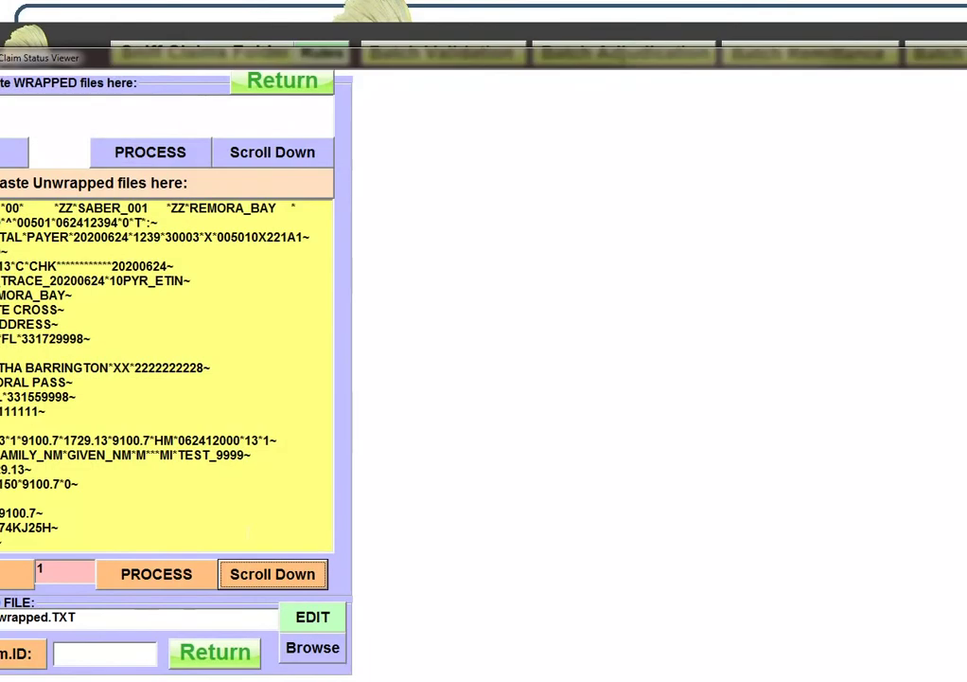
- Process the unwrapped dental 835, highlight its CLP identifier and claim charge, and reprocess it to return to the start
left_click(204, 575)
left_click(291, 574)
left_click(292, 574)
left_click(291, 574)
left_click(292, 574)
left_click(291, 573)
left_click_drag(389, 322, 352, 329)
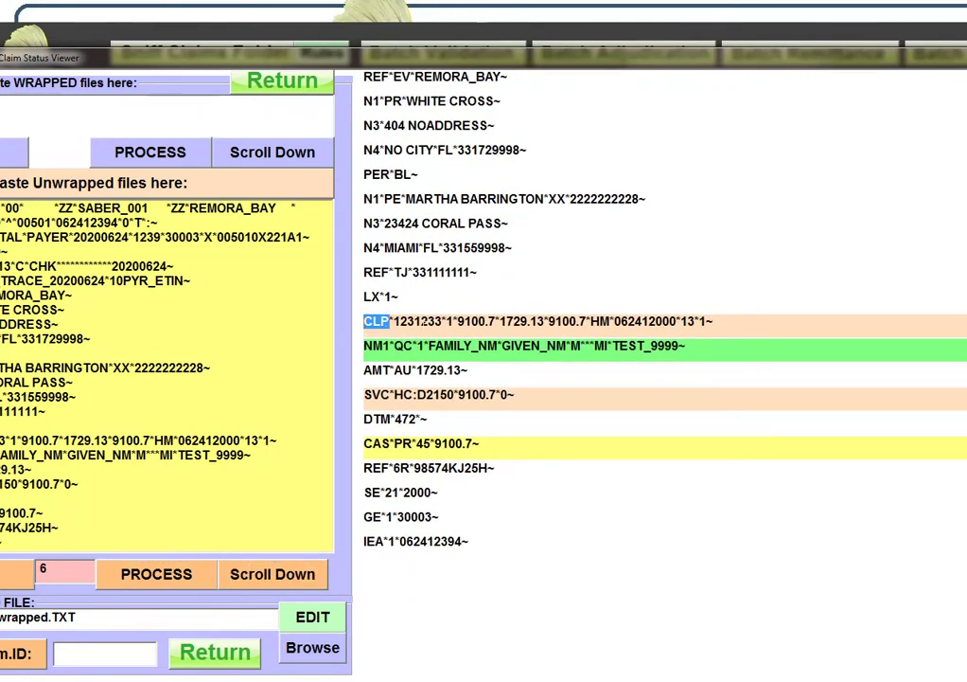
left_click_drag(459, 321, 501, 321)
left_click(181, 574)
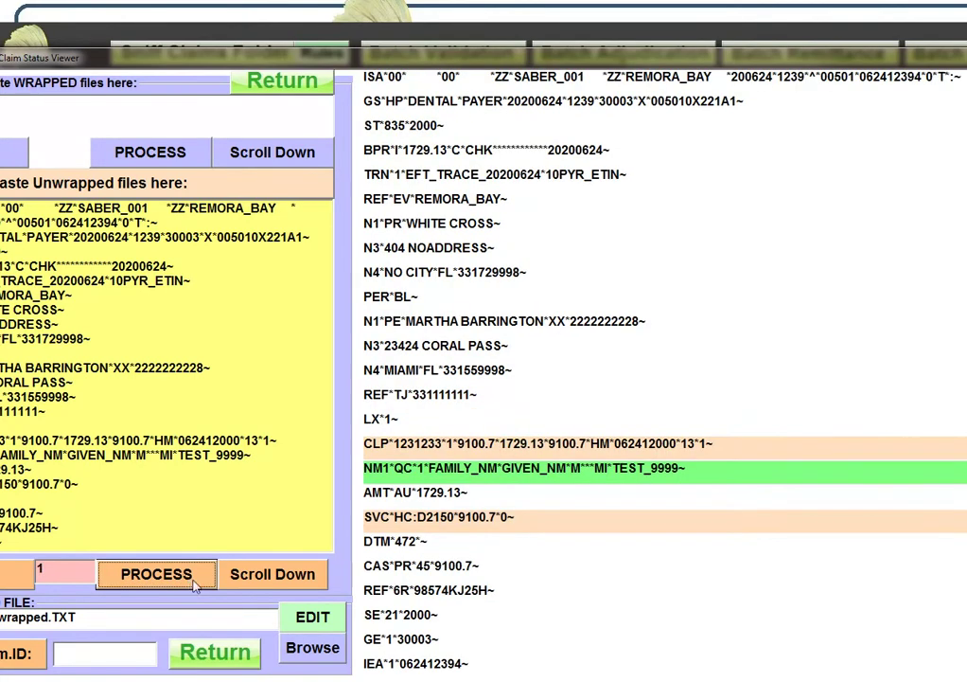
- Highlight the ST segment of the dental 835 remittance and close its viewer
left_click_drag(396, 125, 365, 125)
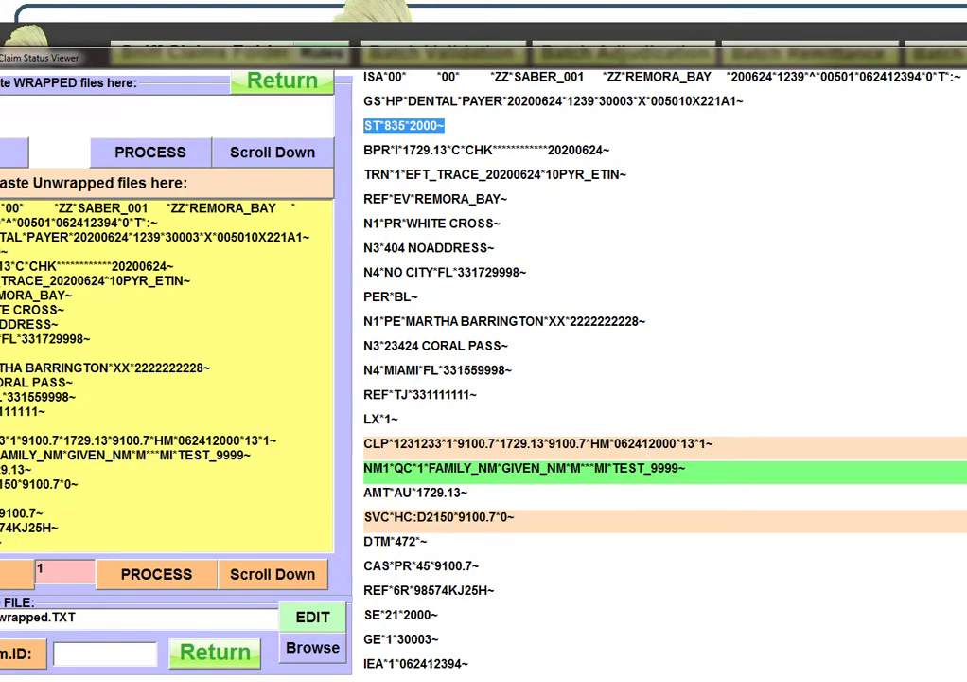
left_click(216, 652)
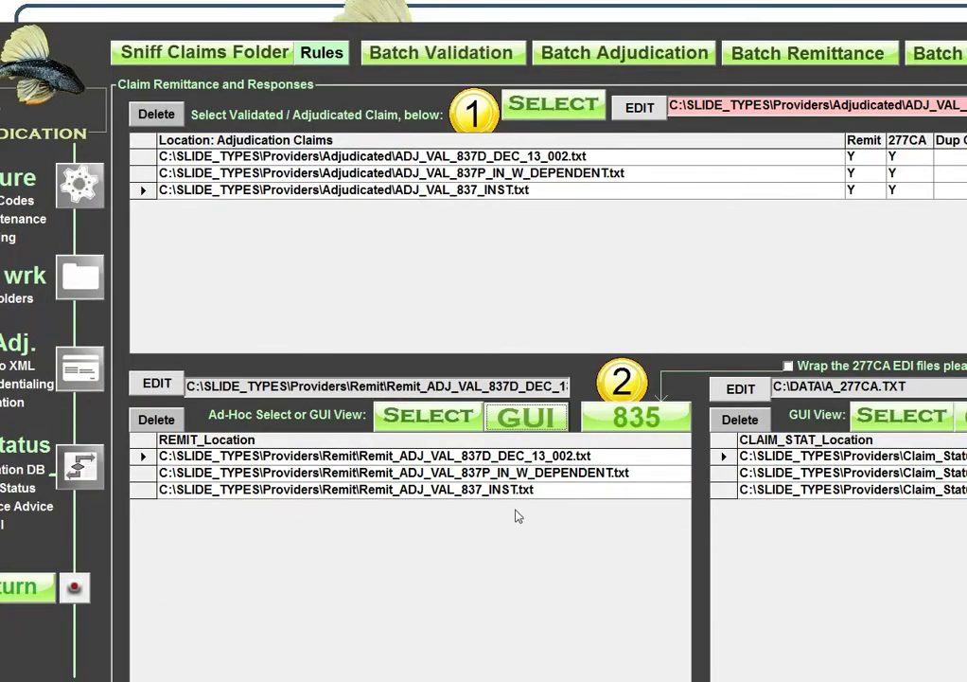
- Open the professional remittance Remit_ADJ_VAL_837P_IN_W_DEPENDENT in the graphical viewer and process its unwrapped 835
left_click(549, 473)
left_click(494, 426)
left_click(176, 486)
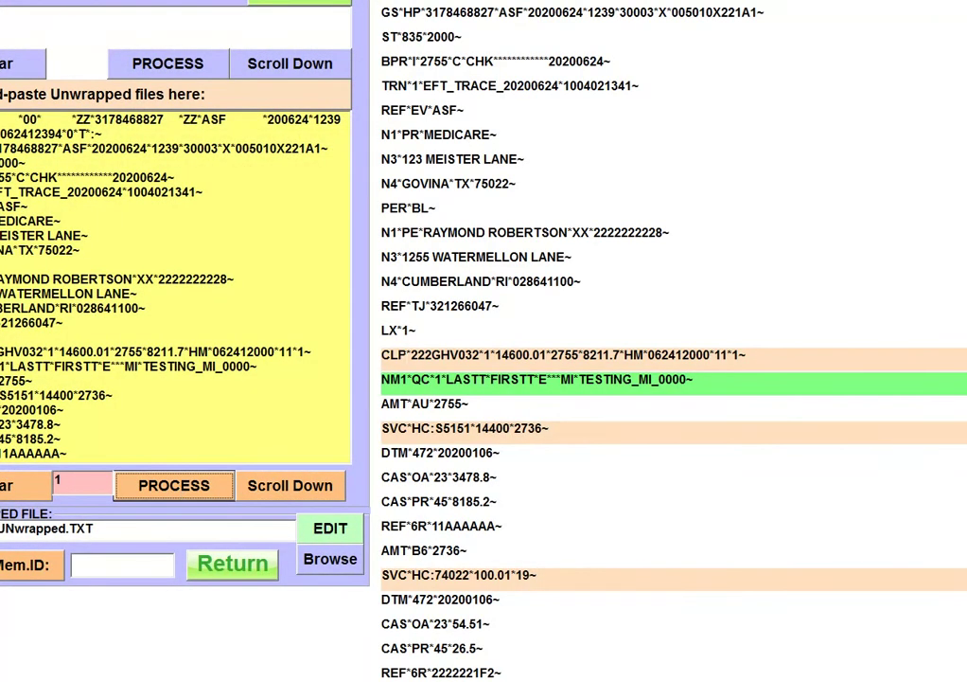
- Highlight the professional remittance's CLP identifier, claim charge and paid amount in turn, and close the viewer
double_click(394, 355)
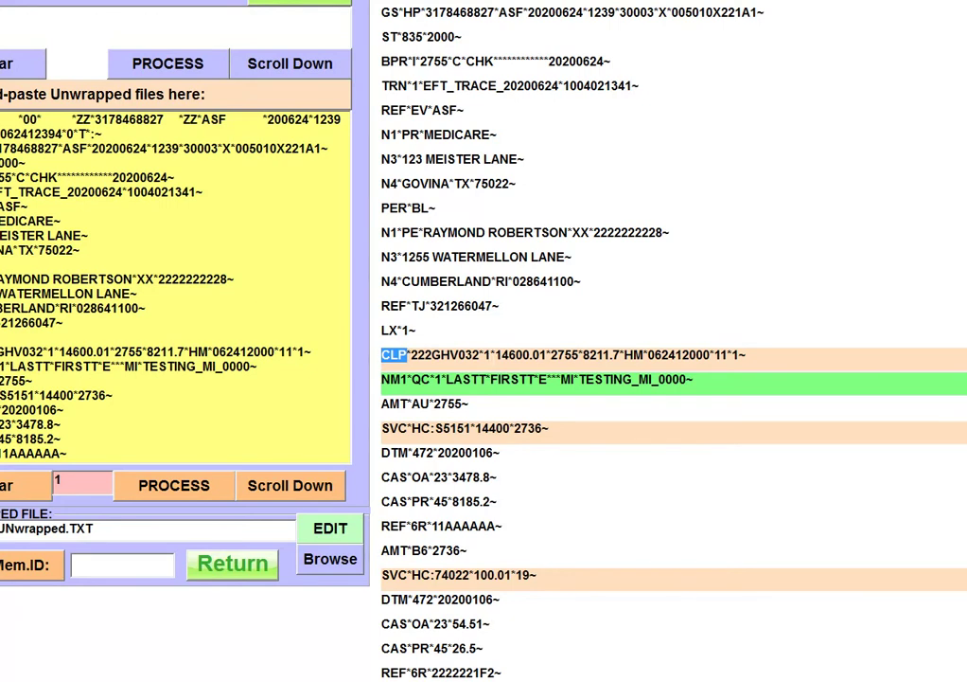
left_click_drag(548, 355, 490, 355)
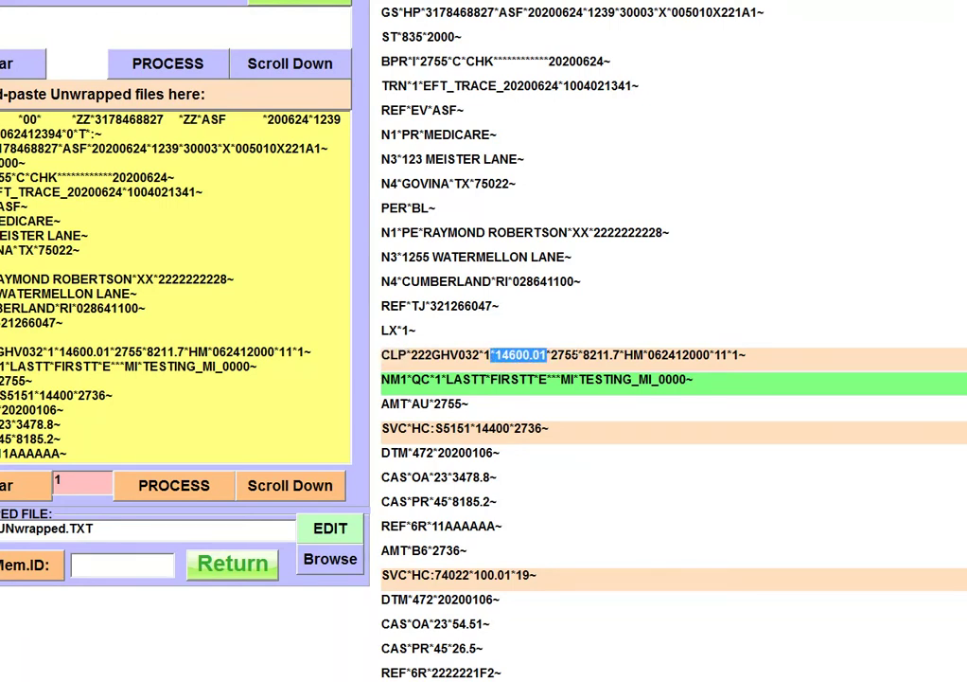
left_click_drag(579, 355, 551, 355)
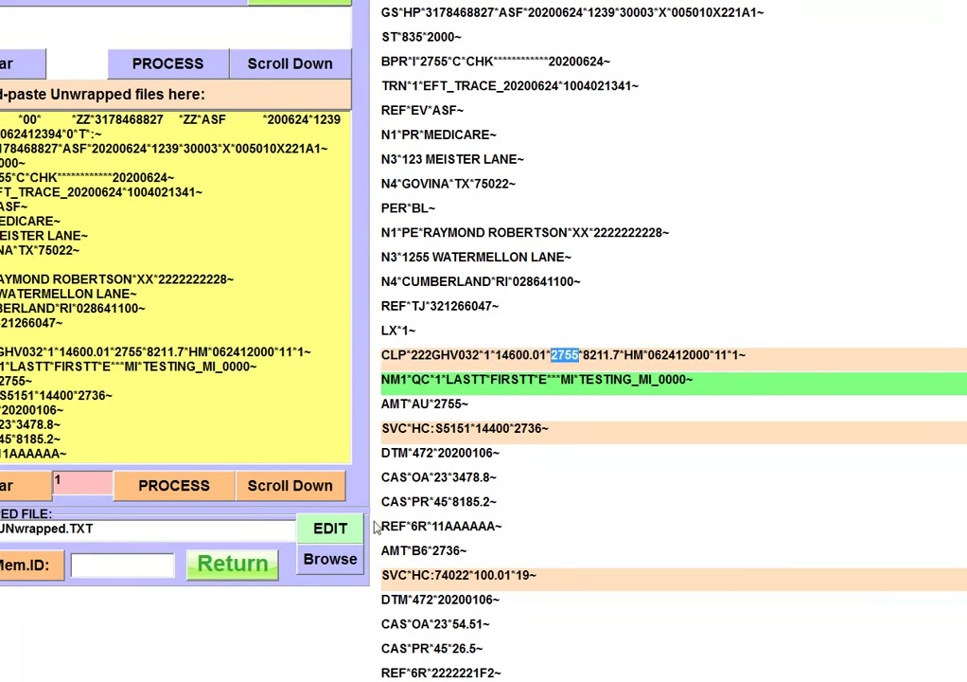
left_click(248, 564)
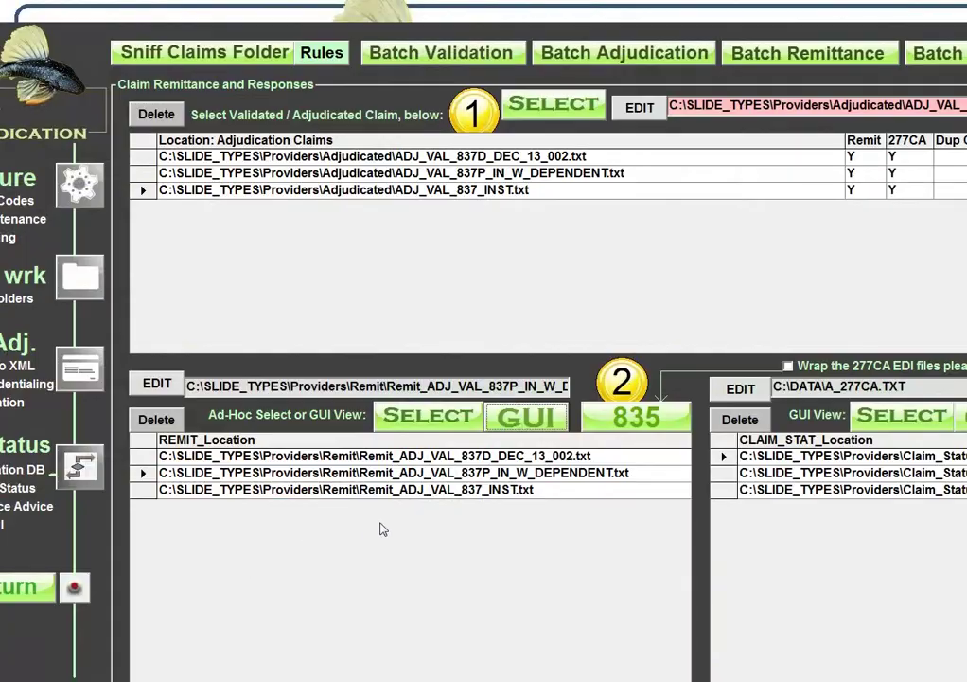
- View the institutional remittance Remit_ADJ_VAL_837_INST graphically, process its unwrapped 835, and return to the claim remittance page
left_click(541, 418)
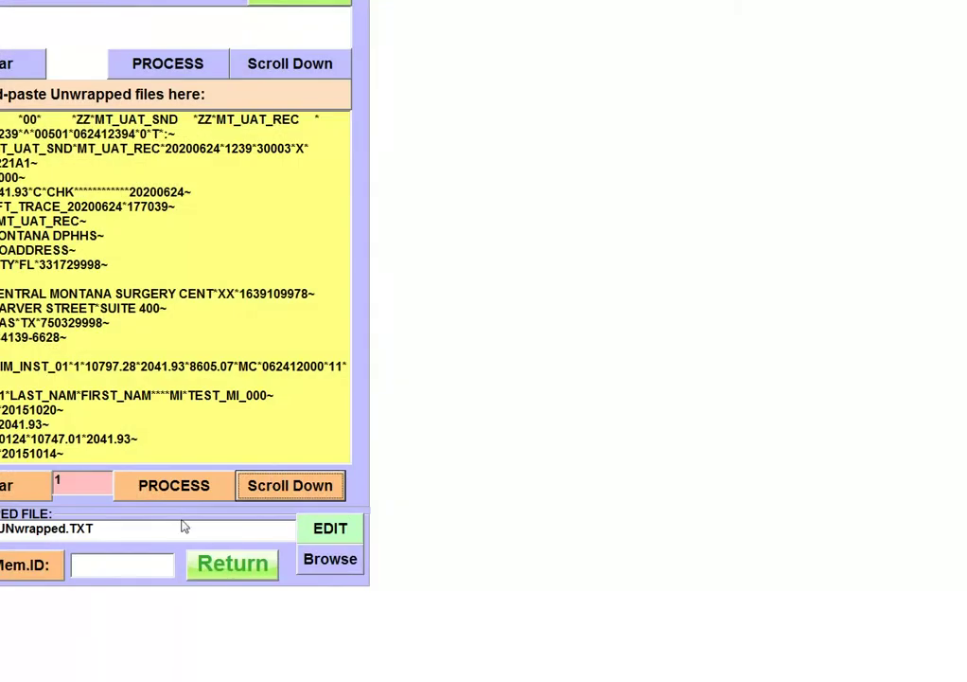
left_click(189, 490)
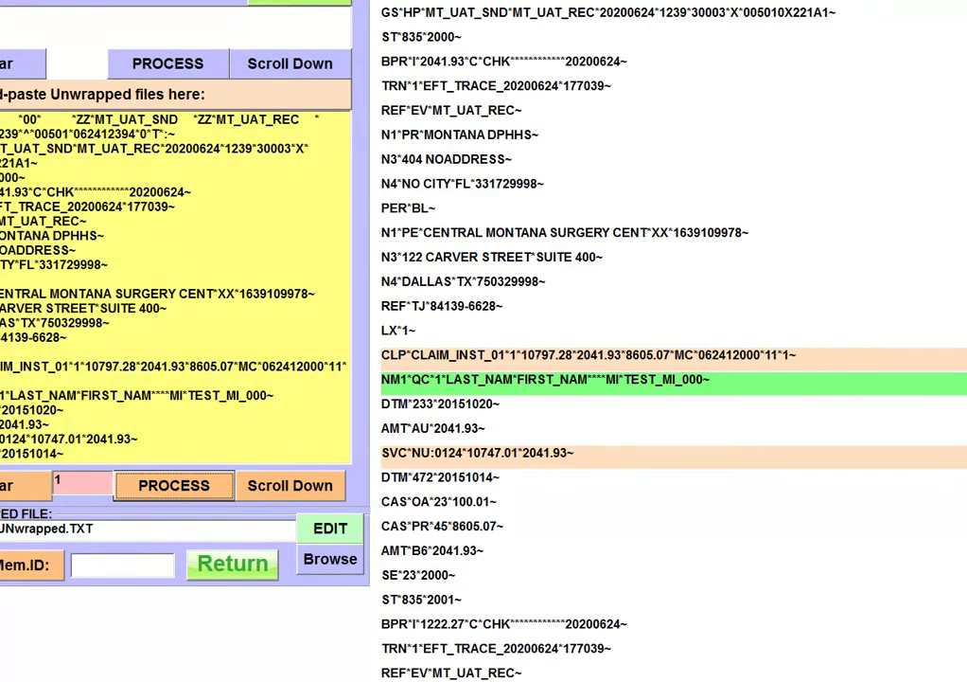
left_click(257, 566)
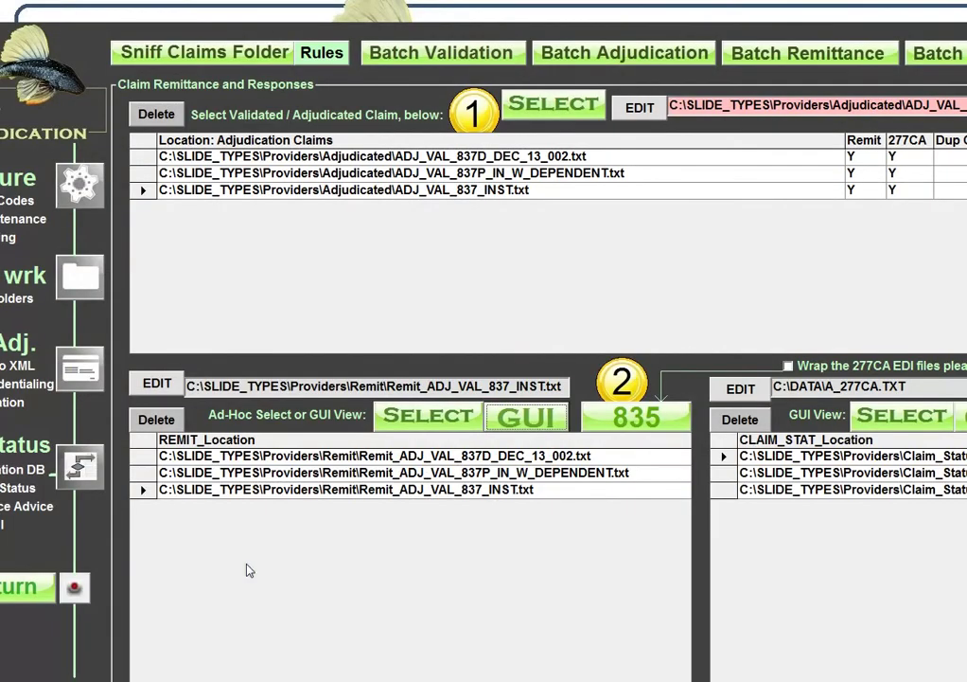
- Open the dental 277CA claim status response in its graphical viewer and highlight the patient-level HL segment and the first STC identifier
left_click(900, 455)
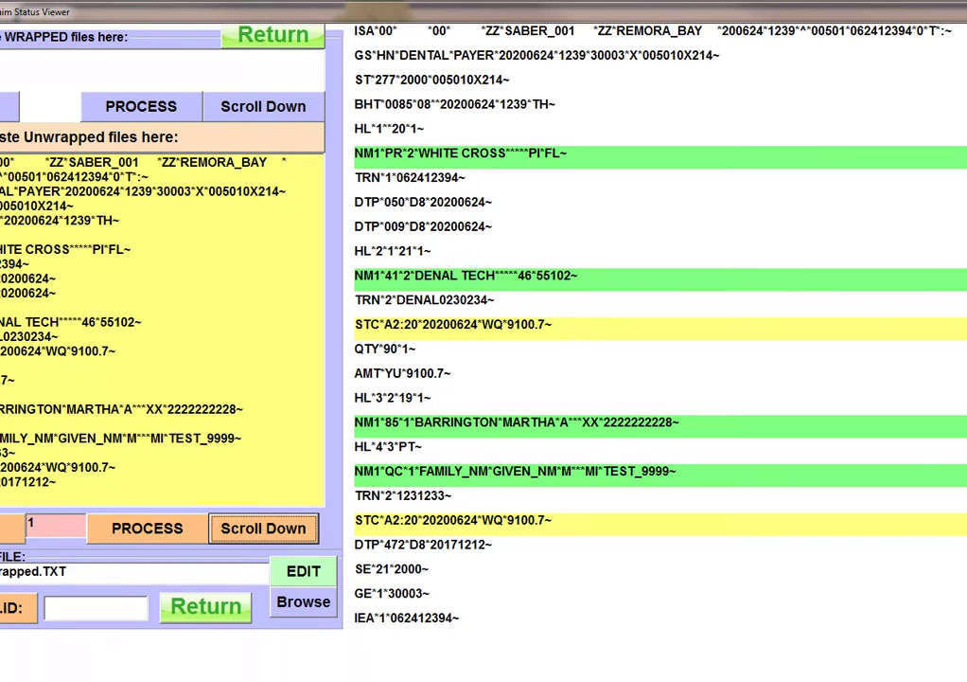
left_click_drag(423, 446, 355, 445)
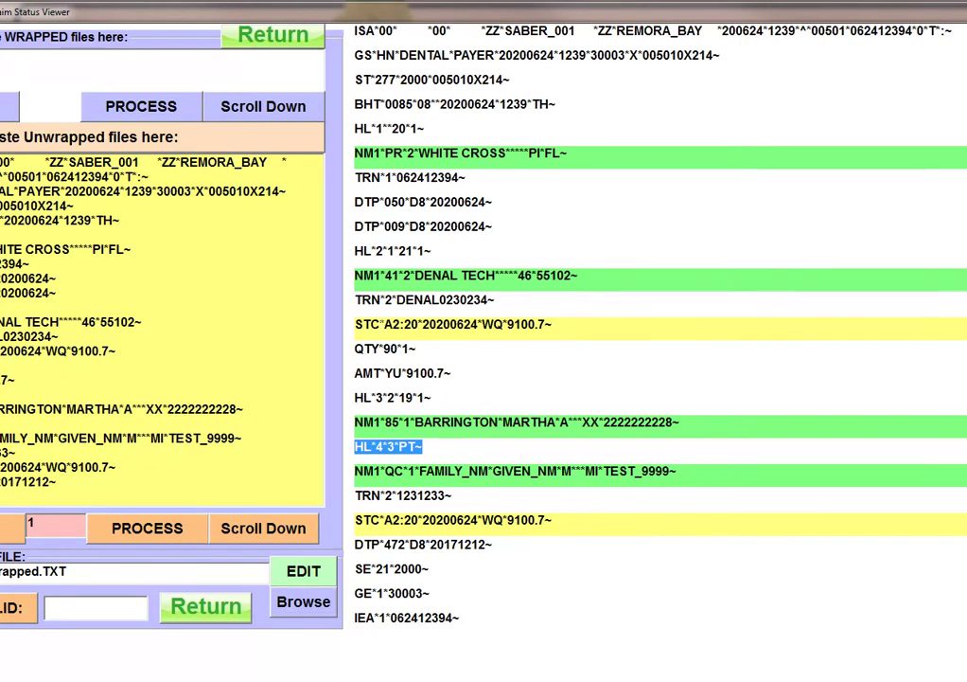
left_click_drag(381, 323, 355, 324)
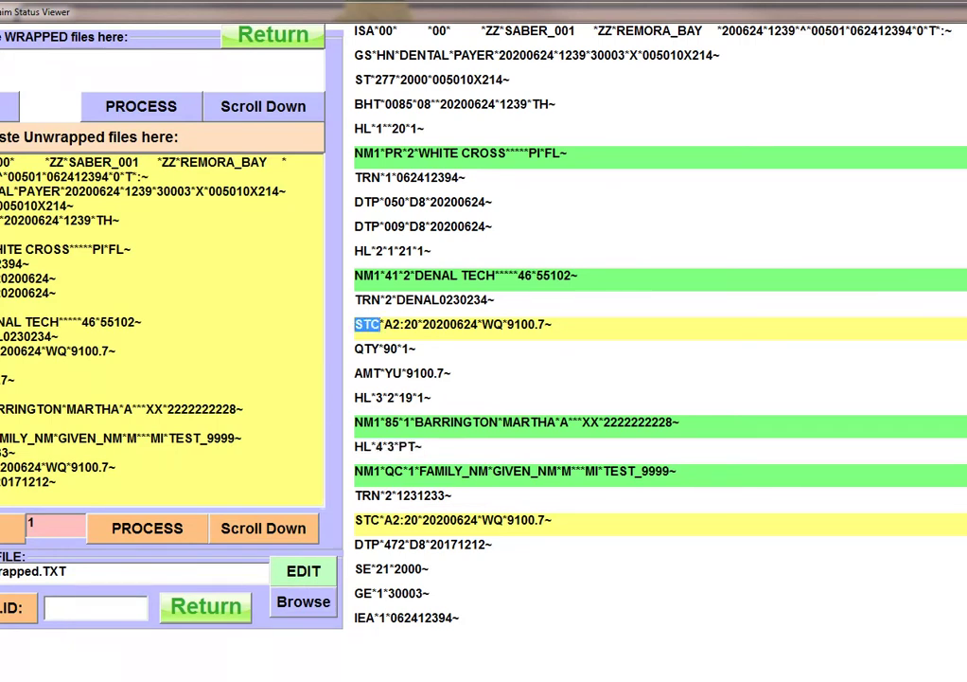
- Highlight the PT level code in the patient HL segment and the status code 20 in the patient's STC segment
left_click_drag(424, 446, 347, 452)
left_click_drag(423, 446, 398, 446)
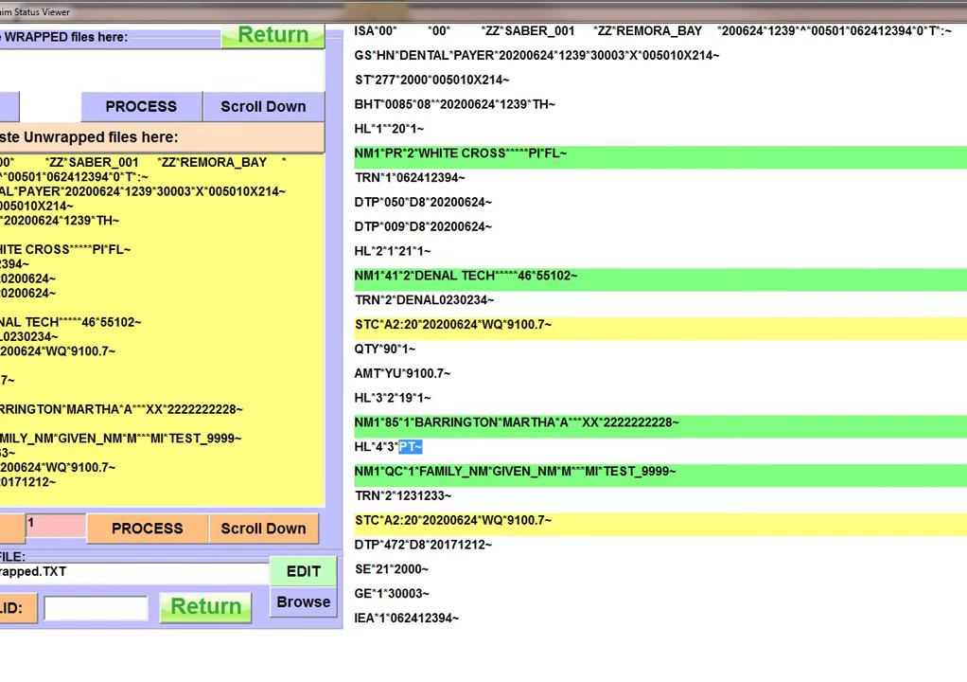
mouse_move(419, 520)
left_mouse_down()
mouse_move(355, 528)
mouse_move(419, 520)
left_mouse_up()
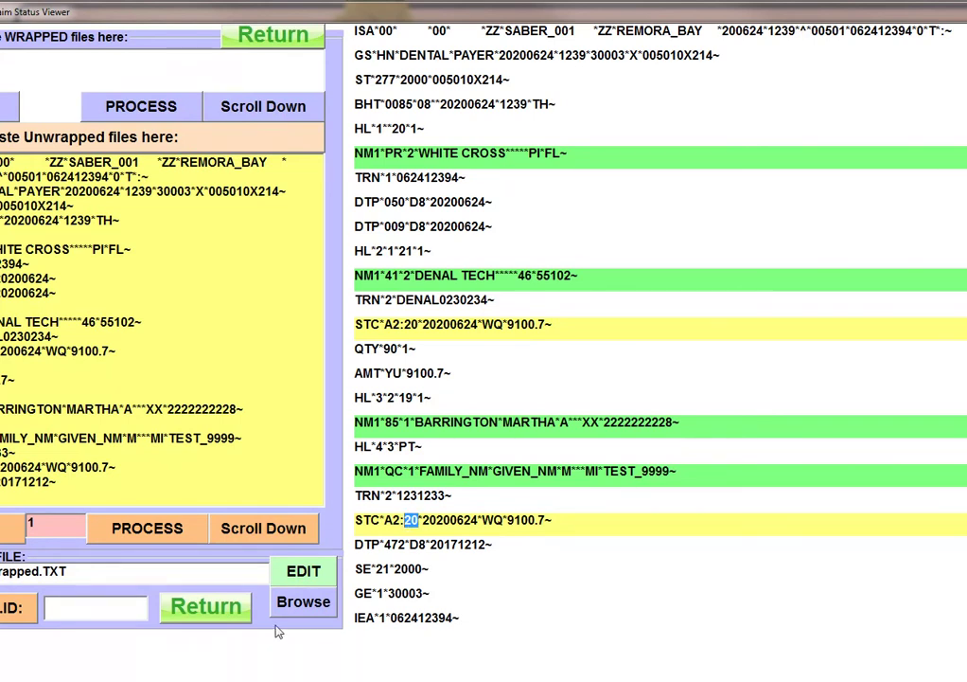
- Close the claim status viewer and leave the claim remittance page for the Adjudication Processing main menu
left_click(227, 617)
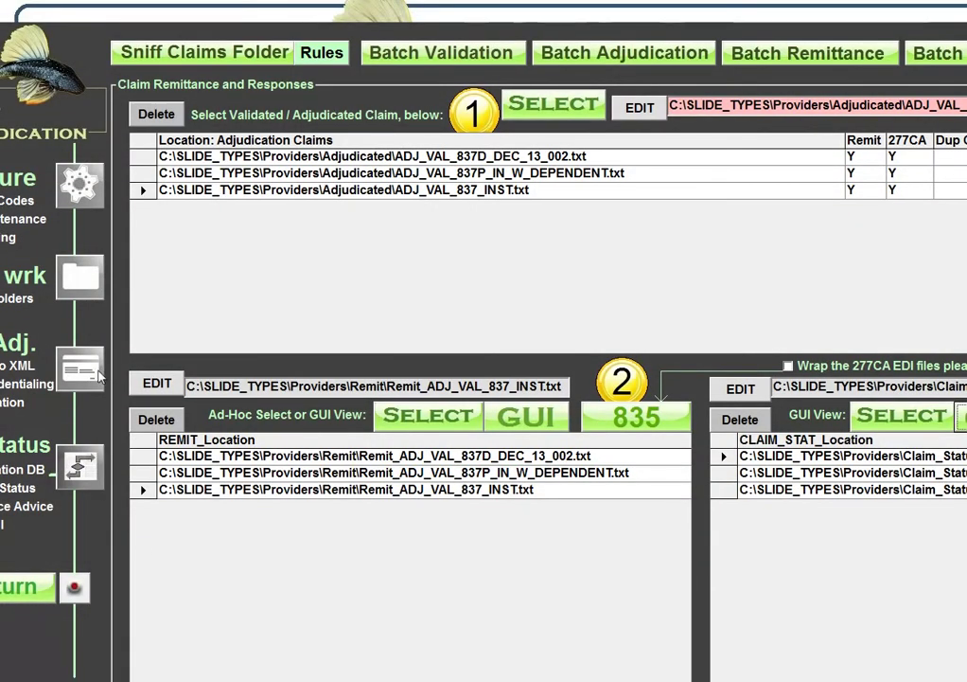
left_click(40, 590)
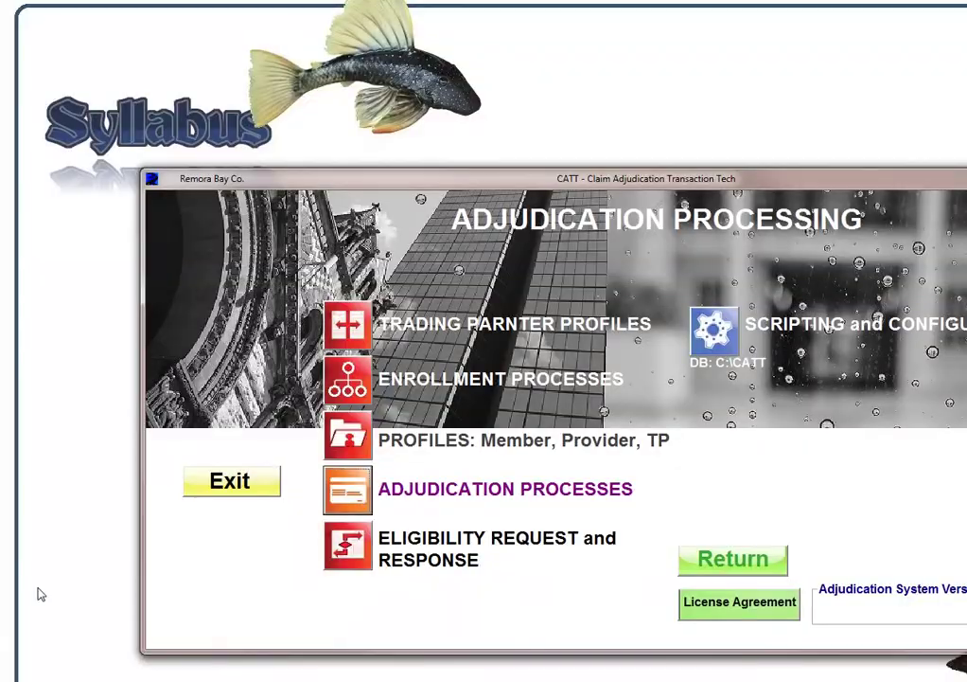